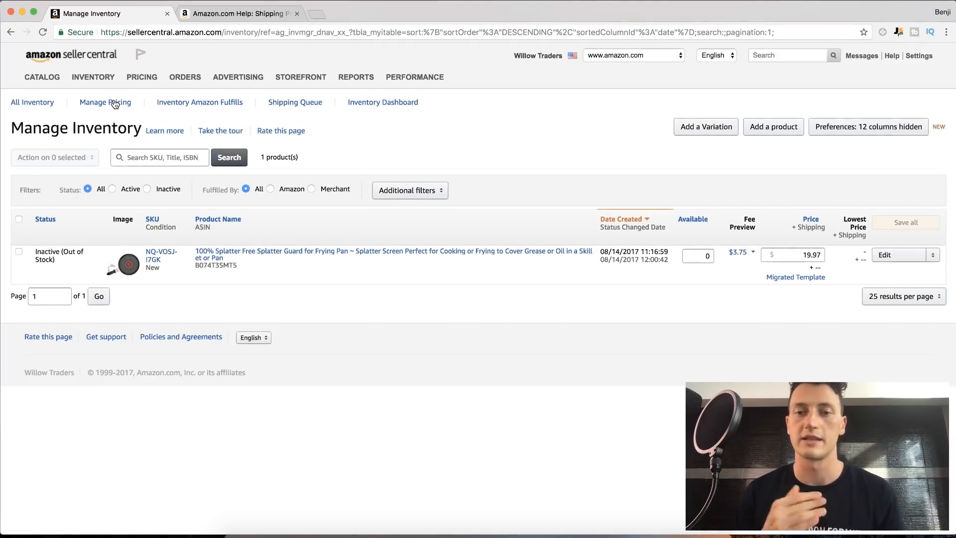
- Check the fee preview breakdown for the splatter guard listing
{"action": "left_click", "coordinate": [752, 251]}
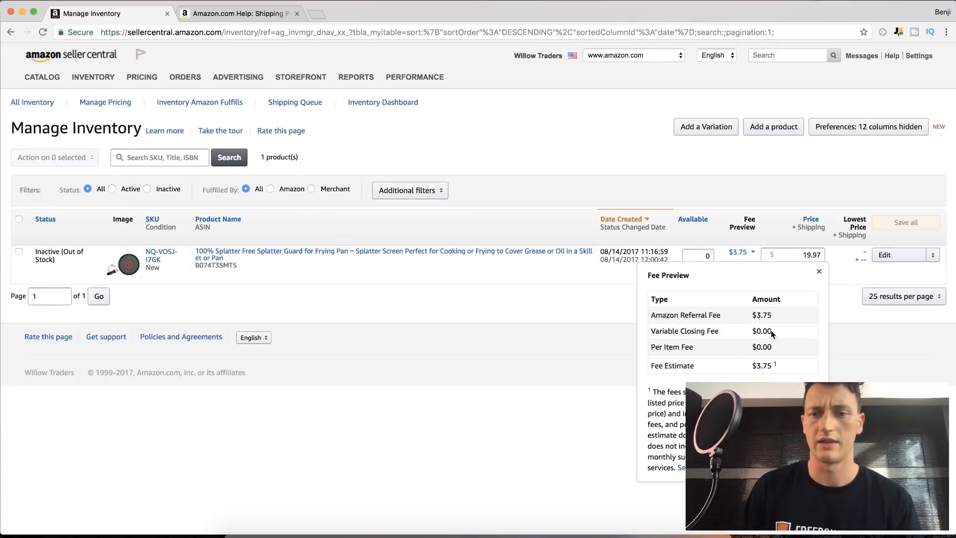
{"action": "left_click", "coordinate": [820, 273]}
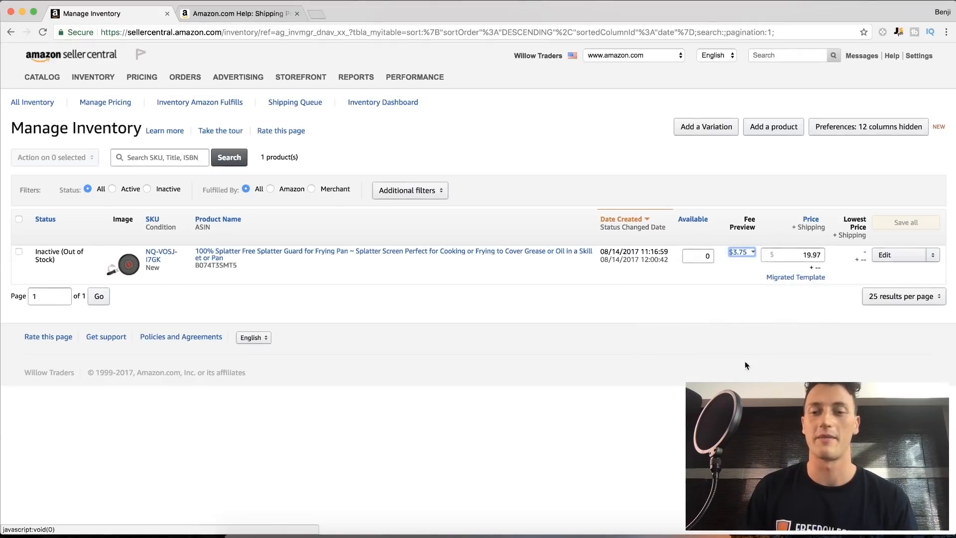
{"action": "left_click", "coordinate": [719, 272]}
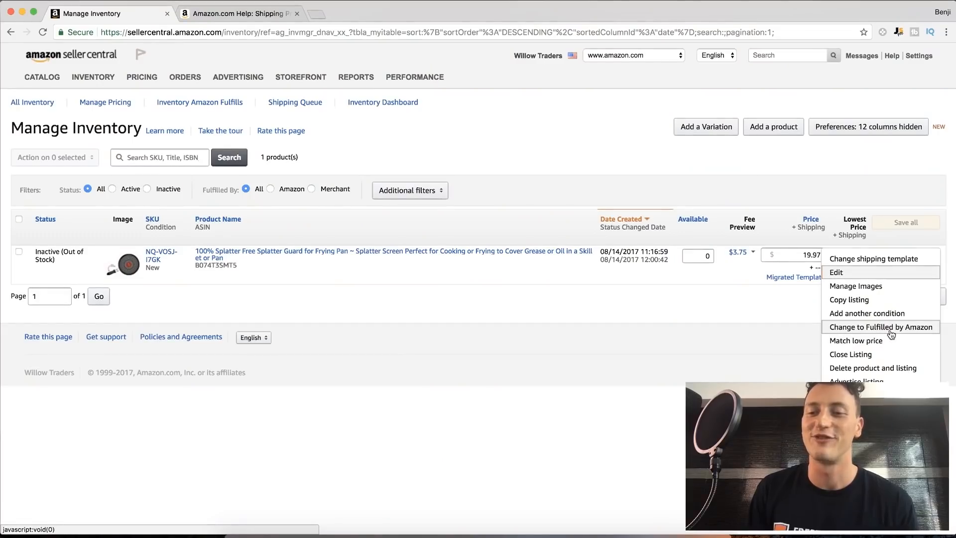
- Change the splatter guard listing to Fulfilled by Amazon using the convert-only option
{"action": "left_click", "coordinate": [886, 327]}
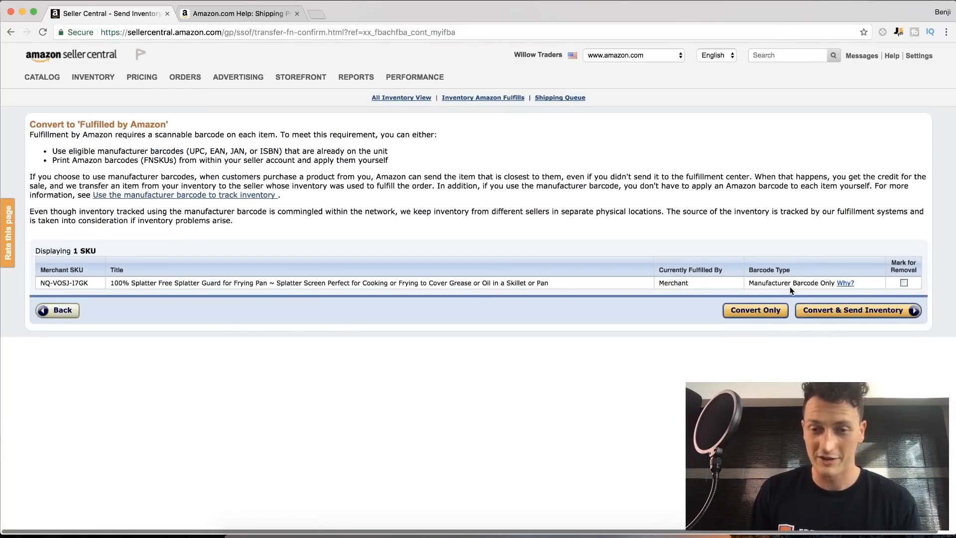
{"action": "left_click_drag", "start_coordinate": [657, 283], "coordinate": [677, 284]}
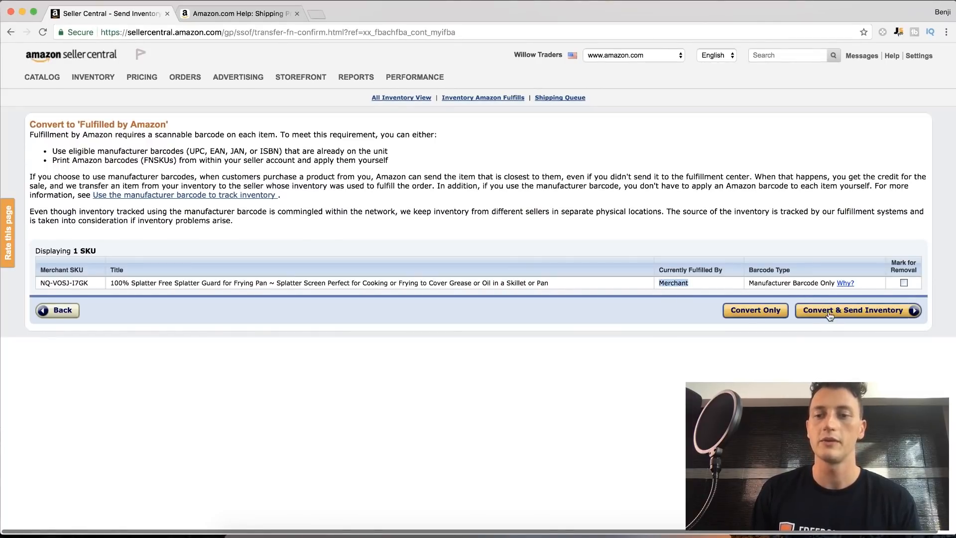
{"action": "left_click", "coordinate": [768, 313]}
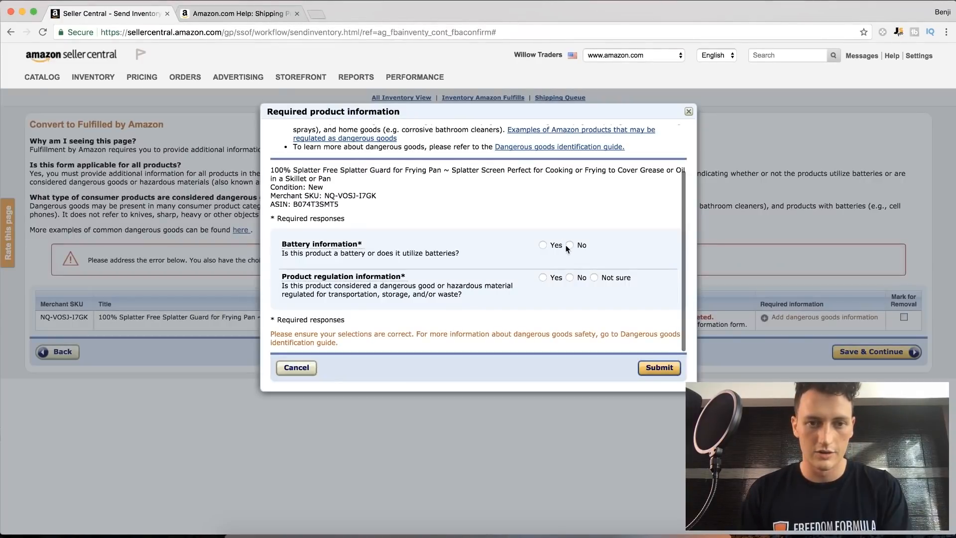
- Submit the required product information, answering No for both battery use and dangerous or hazardous material
{"action": "left_click", "coordinate": [568, 245]}
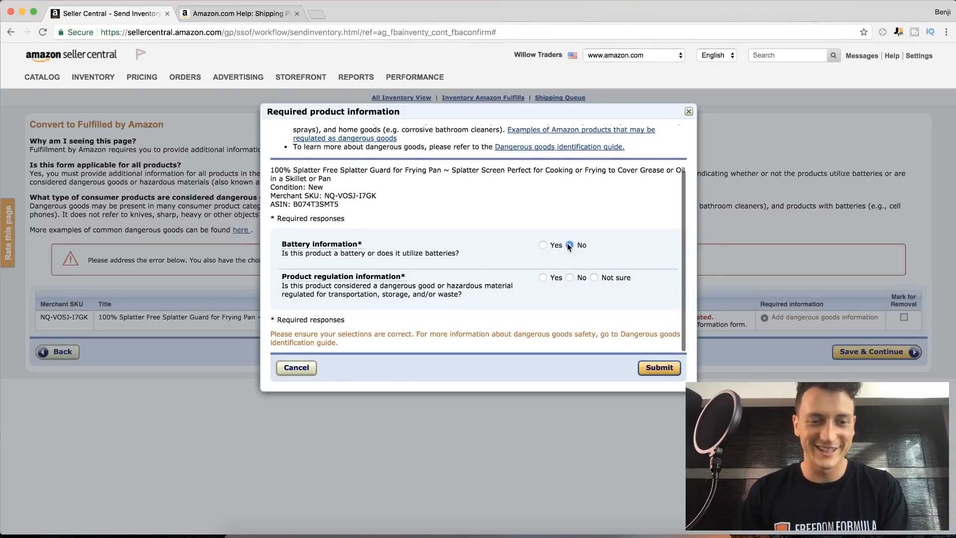
{"action": "left_click", "coordinate": [570, 277]}
{"action": "left_click", "coordinate": [656, 368]}
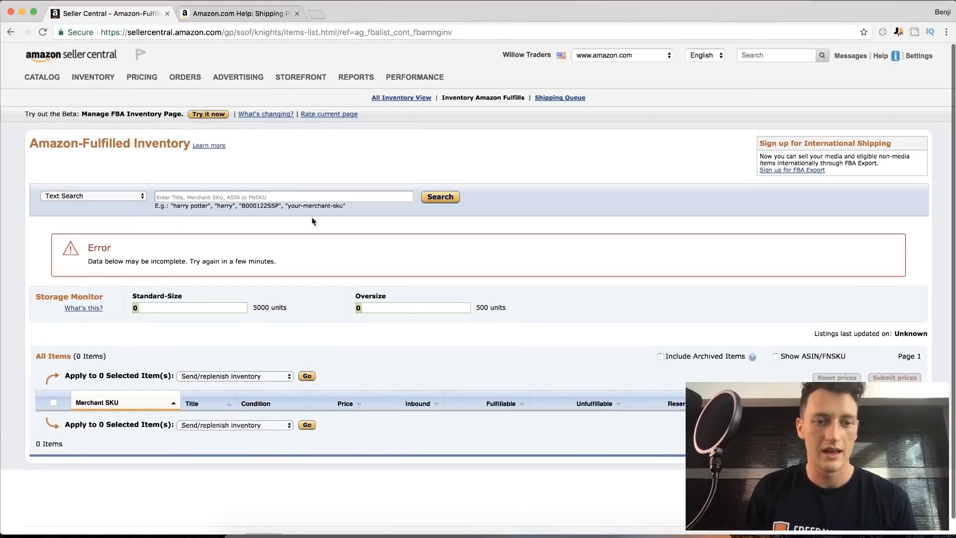
- Return to the Manage Inventory list and start Send/replenish inventory for the splatter guard listing
{"action": "mouse_move", "coordinate": [93, 76]}
{"action": "left_click", "coordinate": [94, 94]}
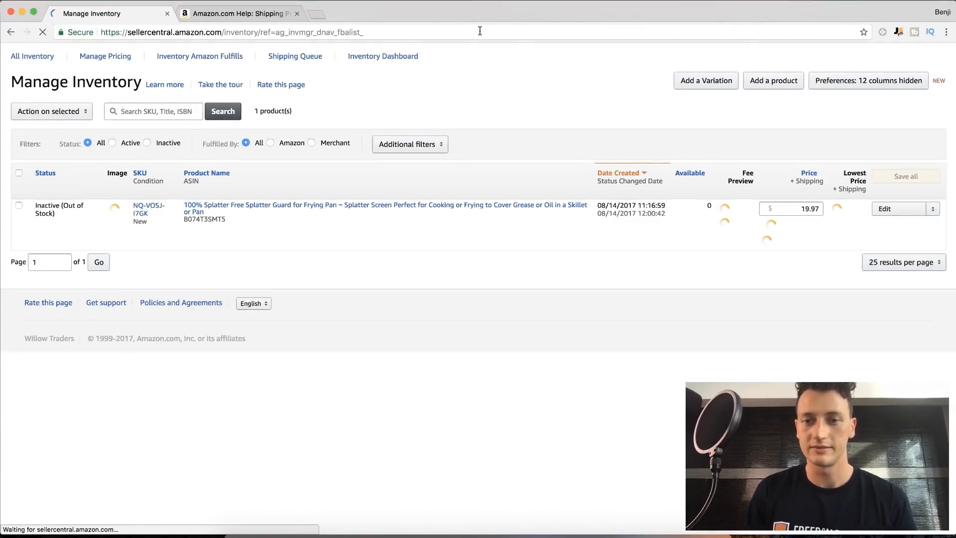
{"action": "left_click", "coordinate": [933, 256]}
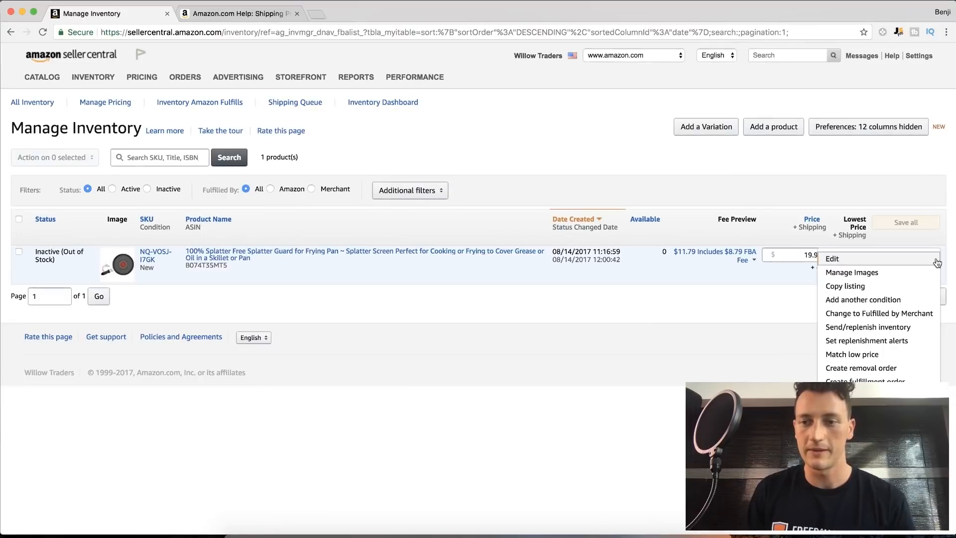
{"action": "left_click", "coordinate": [918, 313]}
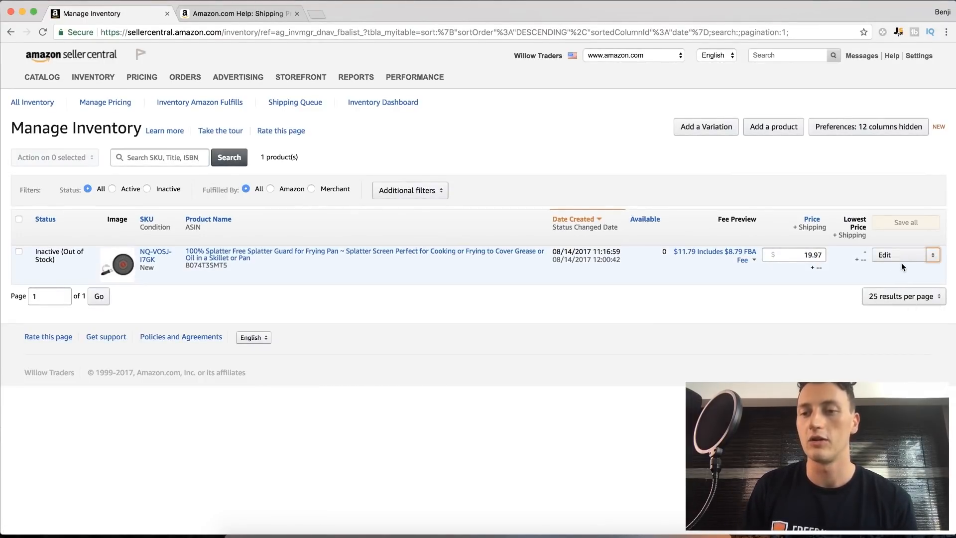
{"action": "left_click", "coordinate": [933, 256]}
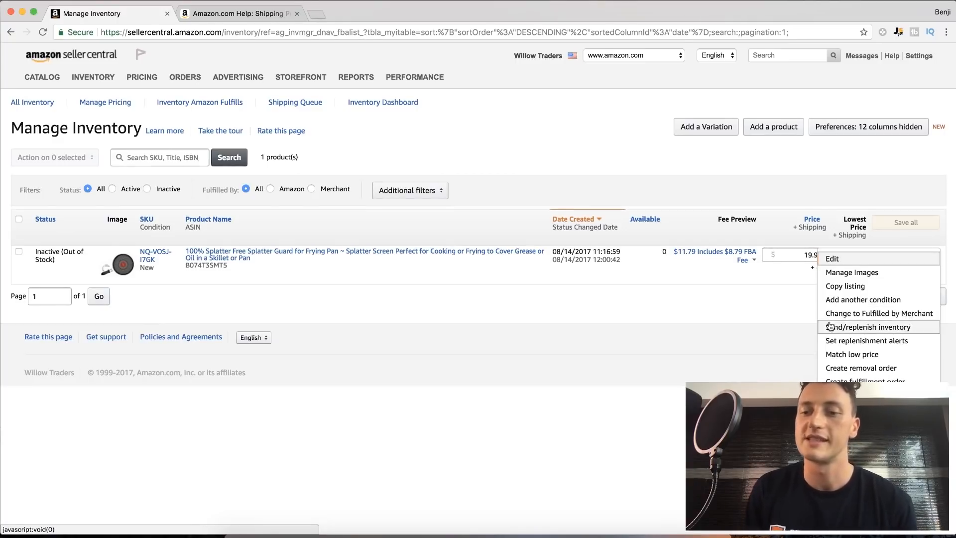
{"action": "left_click", "coordinate": [887, 330]}
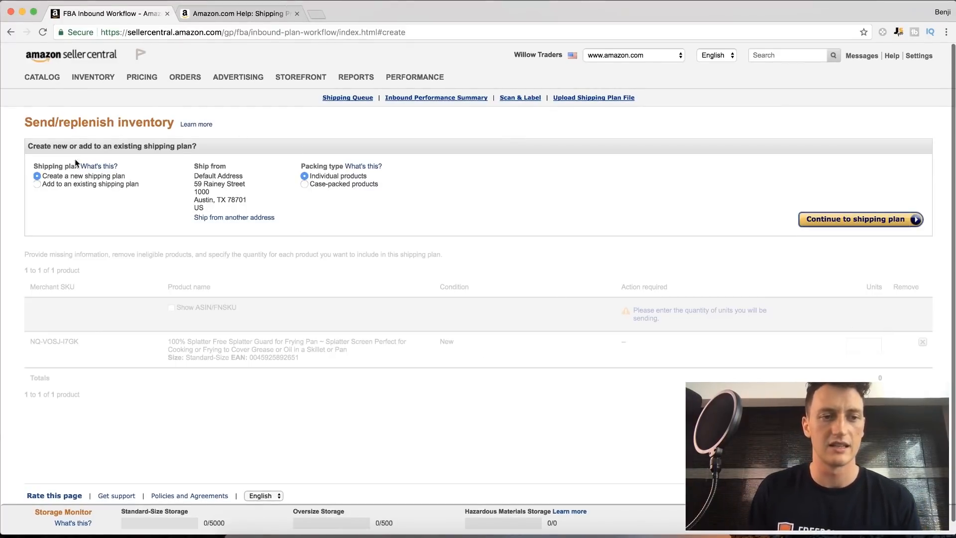
- Create a new shipping plan with the packing type set to case-packed products
{"action": "left_click", "coordinate": [304, 184]}
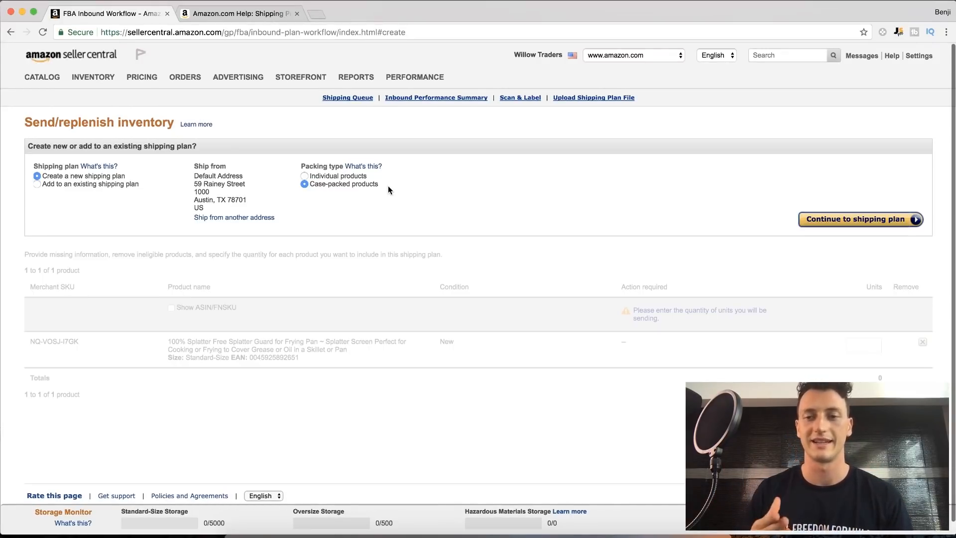
{"action": "left_click", "coordinate": [854, 223]}
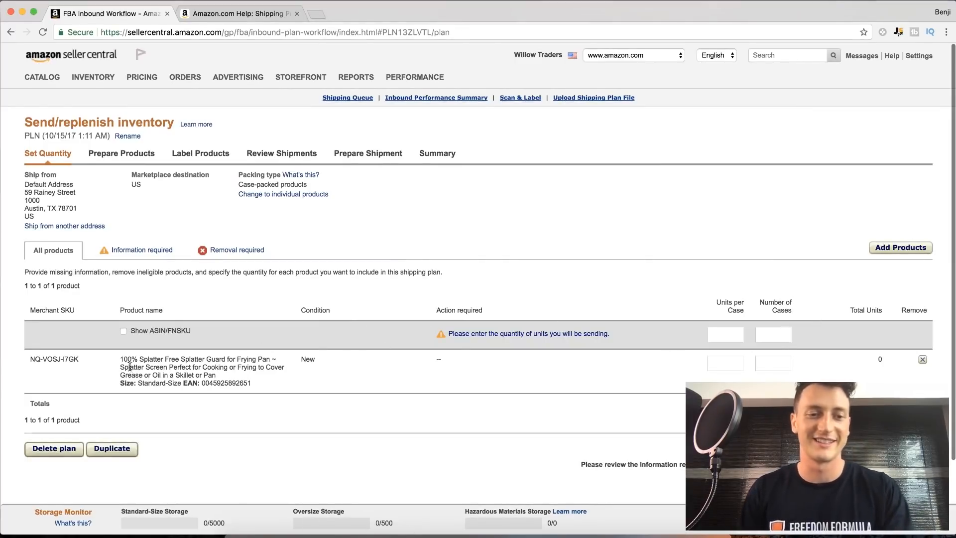
{"action": "left_click_drag", "start_coordinate": [118, 361], "coordinate": [255, 386]}
{"action": "left_click", "coordinate": [256, 385]}
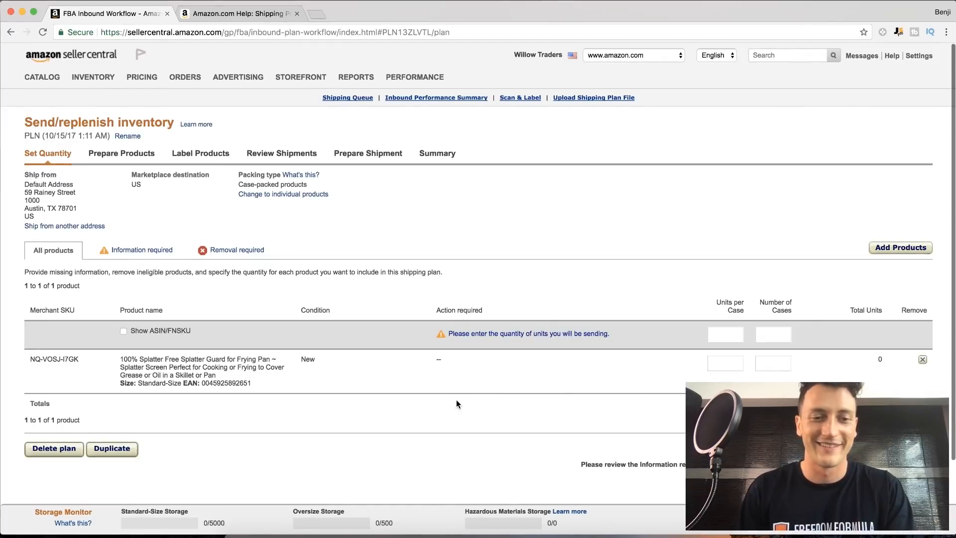
- Set the shipment quantity to 50 units per case and 10 cases
{"action": "left_click", "coordinate": [731, 334]}
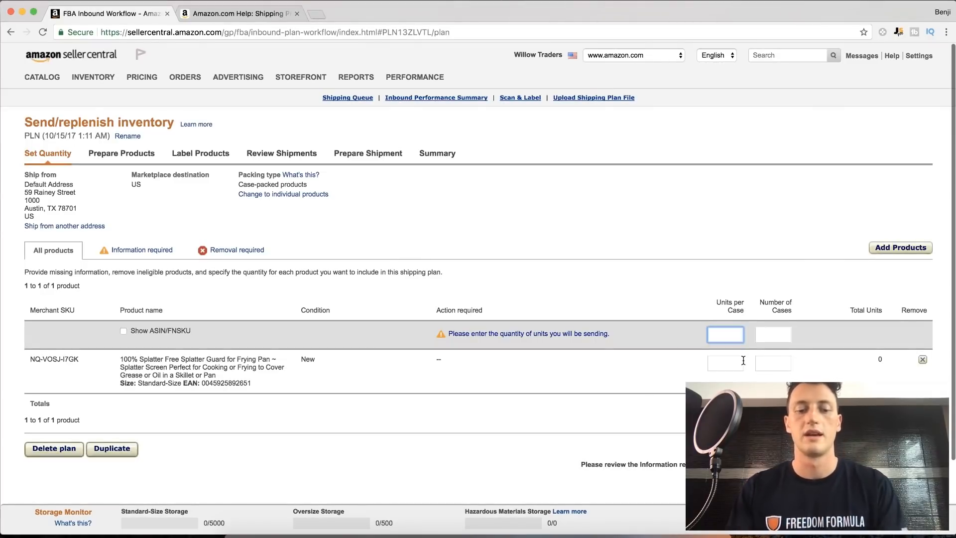
{"action": "type", "text": "50"}
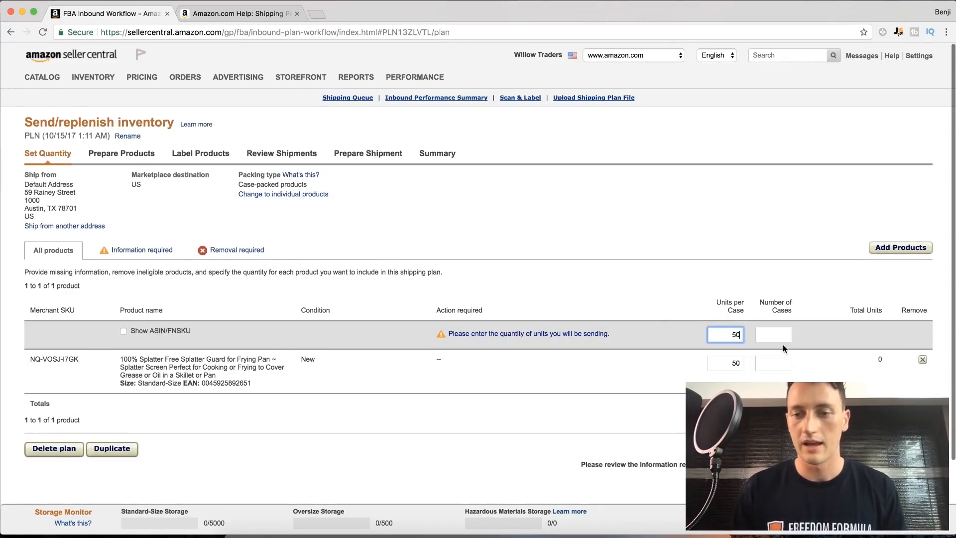
{"action": "left_click", "coordinate": [781, 365]}
{"action": "type", "text": "10"}
{"action": "key", "text": "Tab"}
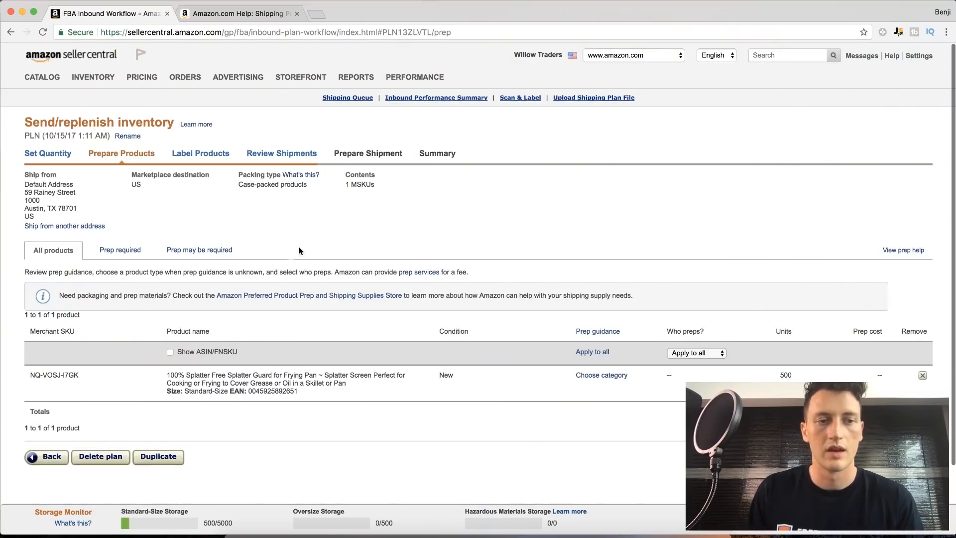
- Assign the No Prep Needed category to the splatter guard's prep guidance
{"action": "left_click_drag", "start_coordinate": [253, 375], "coordinate": [321, 394]}
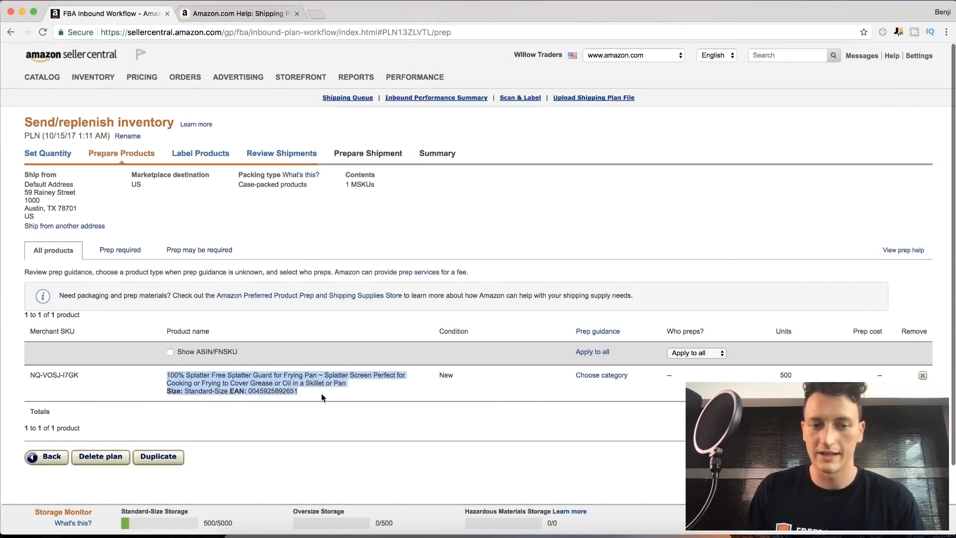
{"action": "left_click", "coordinate": [322, 393]}
{"action": "left_click", "coordinate": [601, 378]}
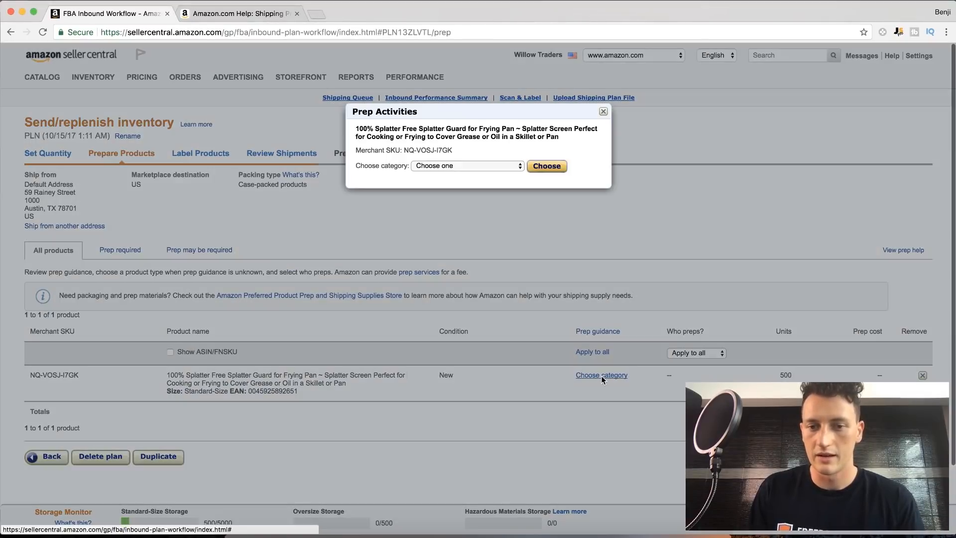
{"action": "left_click", "coordinate": [469, 166]}
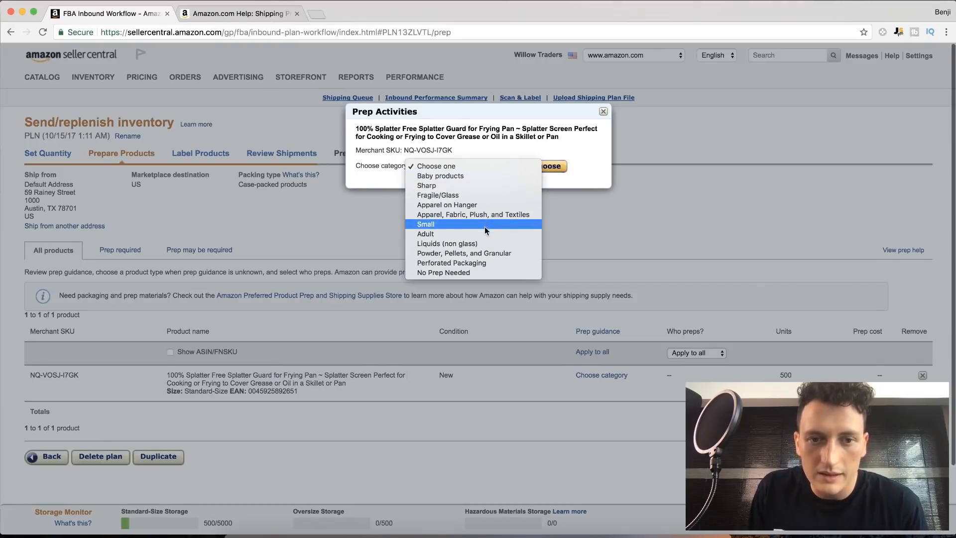
{"action": "left_click", "coordinate": [479, 272]}
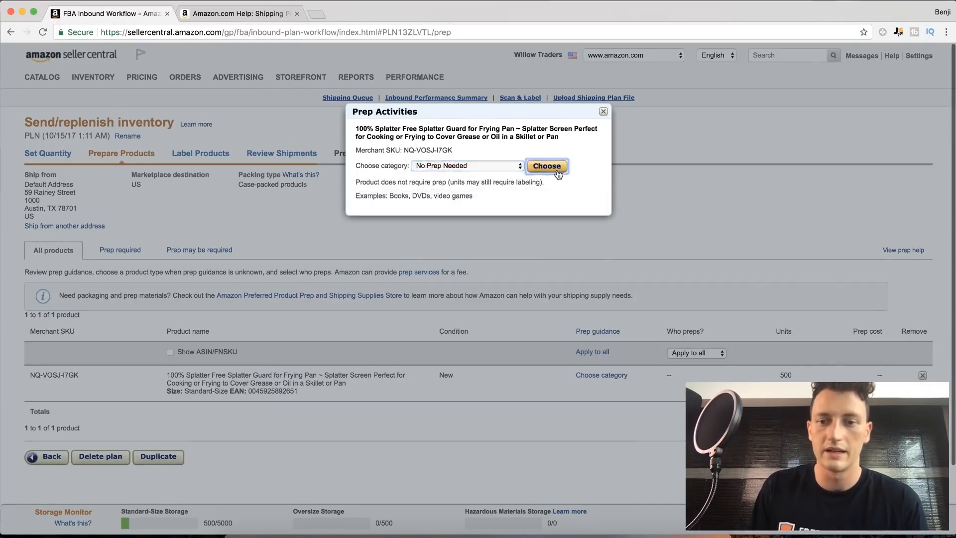
{"action": "left_click", "coordinate": [553, 166]}
- Set Merchant as the one who preps all products and continue past labeling to the shipment review
{"action": "left_click", "coordinate": [706, 355]}
{"action": "left_click", "coordinate": [707, 358]}
{"action": "left_click", "coordinate": [706, 357]}
{"action": "left_click", "coordinate": [703, 372]}
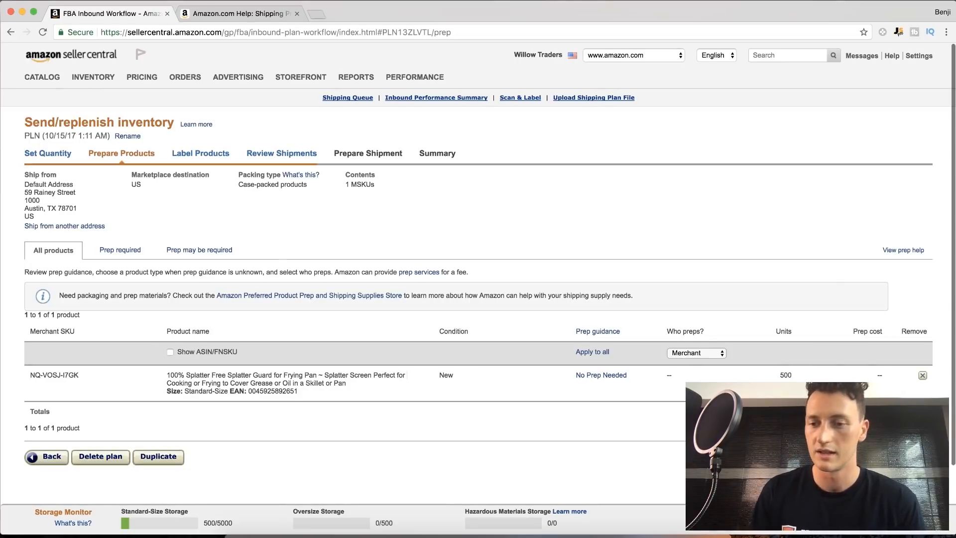
{"action": "left_click", "coordinate": [902, 457]}
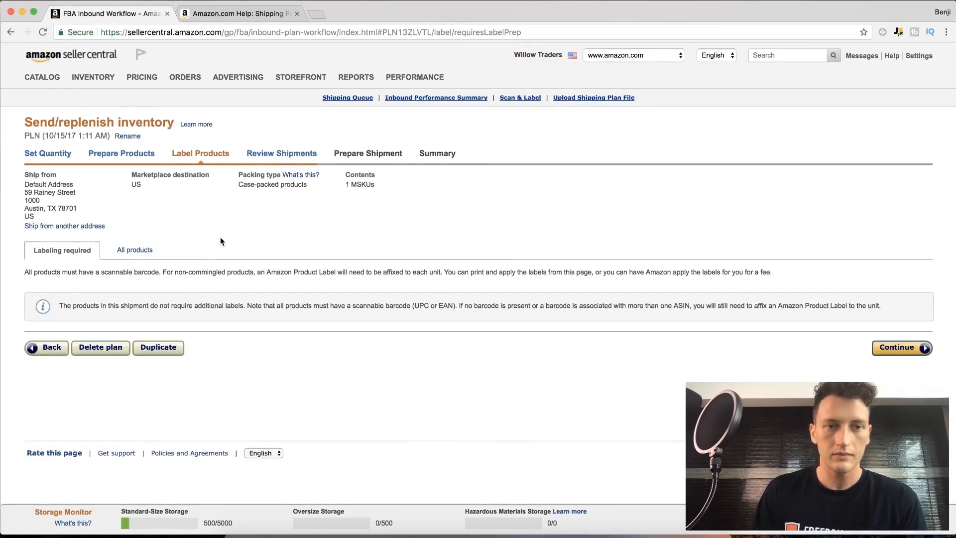
{"action": "left_click", "coordinate": [901, 347]}
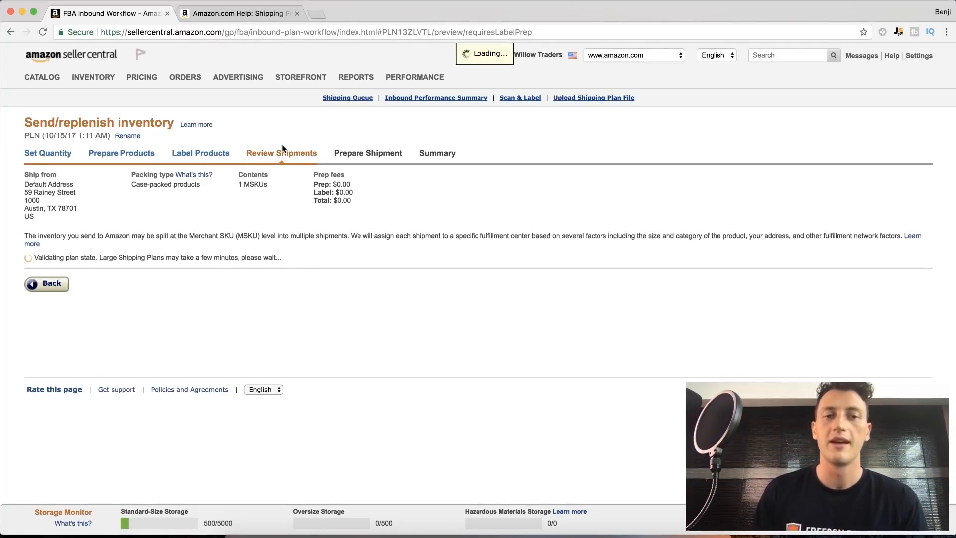
- Approve the proposed new shipment and start working on it
{"action": "left_click_drag", "start_coordinate": [18, 172], "coordinate": [26, 192]}
{"action": "left_click", "coordinate": [52, 208]}
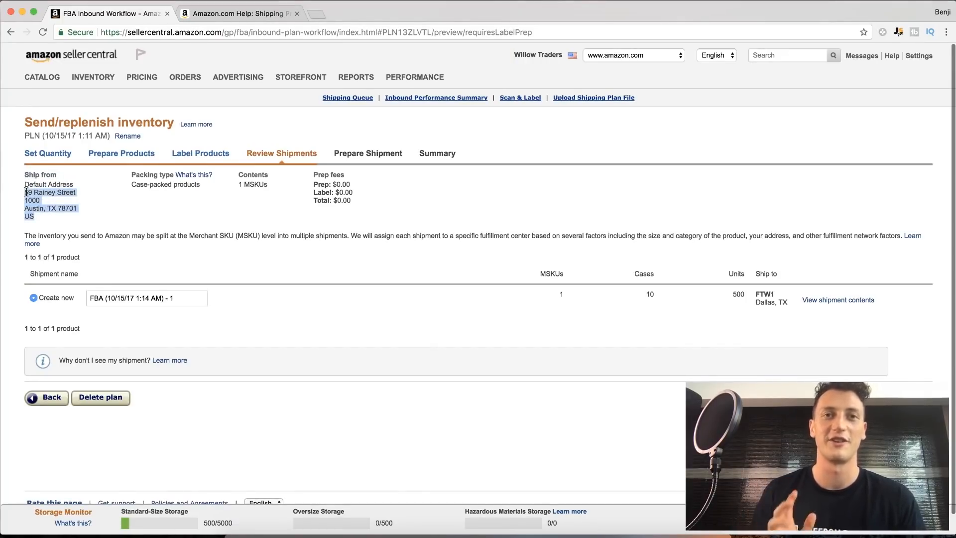
{"action": "left_click", "coordinate": [30, 192]}
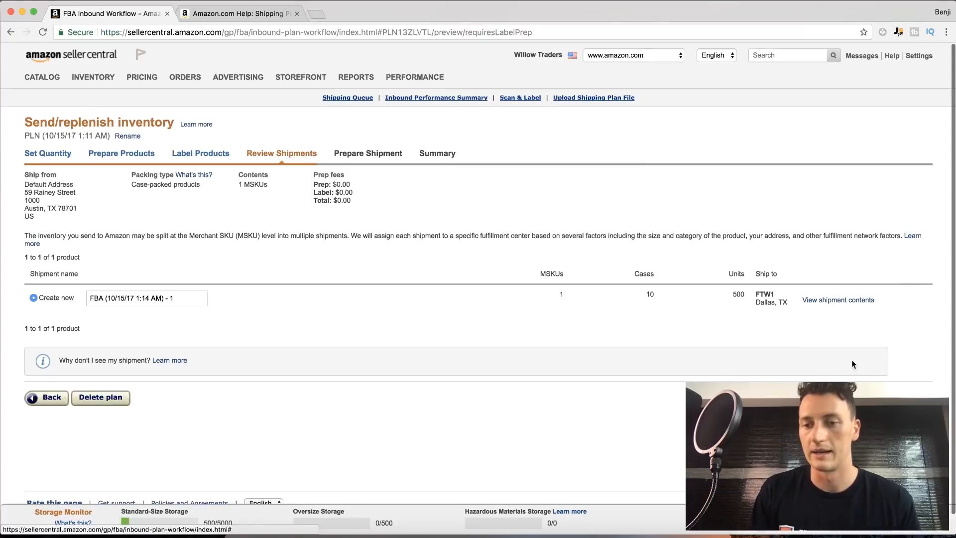
{"action": "left_click", "coordinate": [891, 397]}
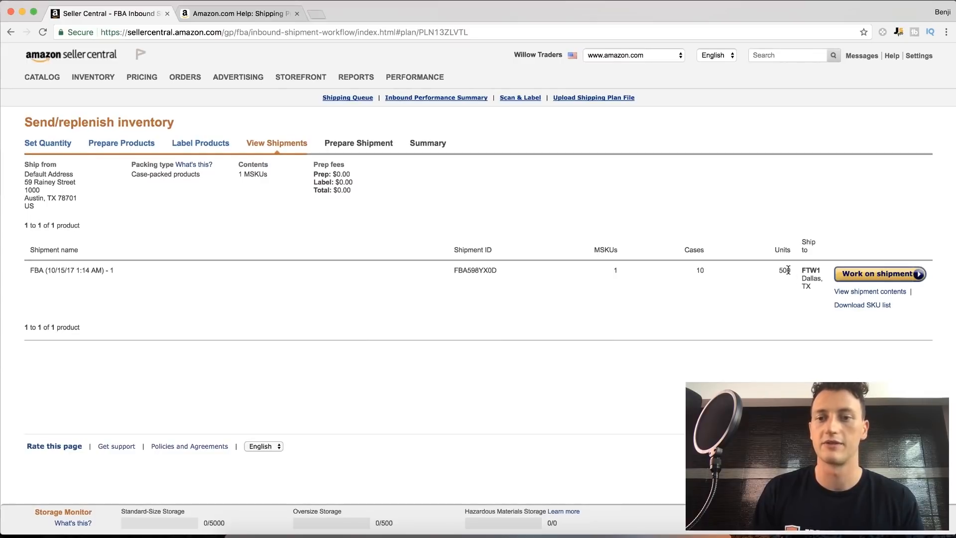
{"action": "left_click", "coordinate": [803, 277]}
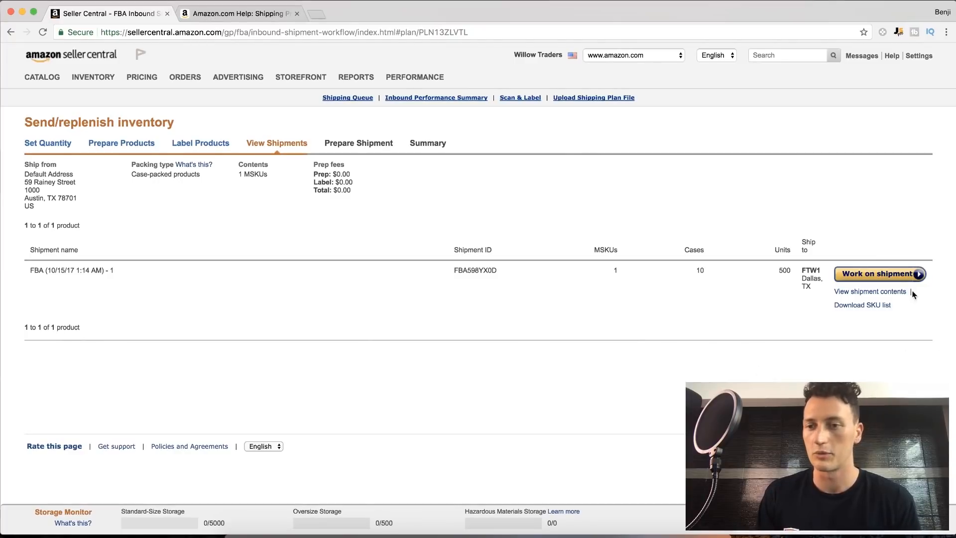
{"action": "left_click", "coordinate": [892, 276]}
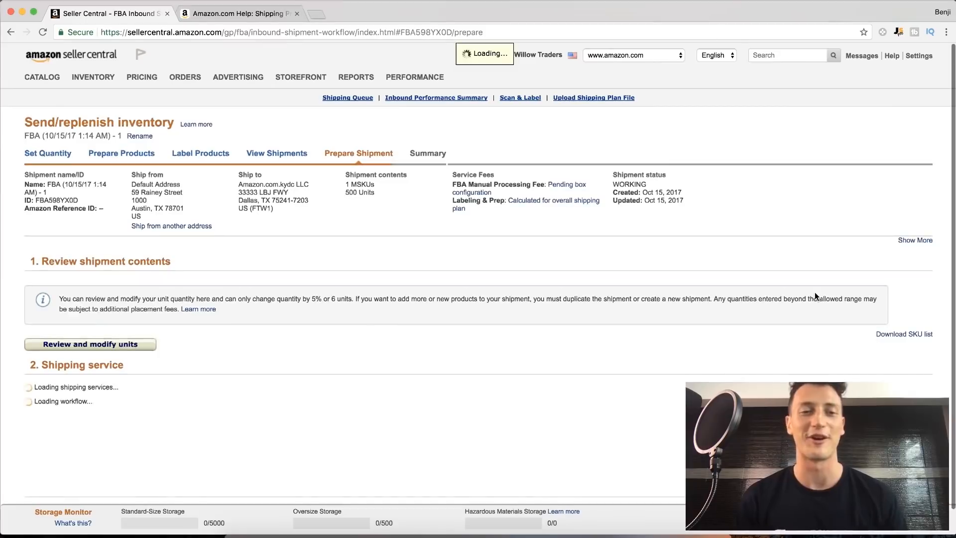
- Try the Less than truckload (LTL) shipping method and switch back to Small parcel delivery (SPD)
{"action": "scroll", "coordinate": [435, 291], "scroll_direction": "down", "scroll_amount": 5}
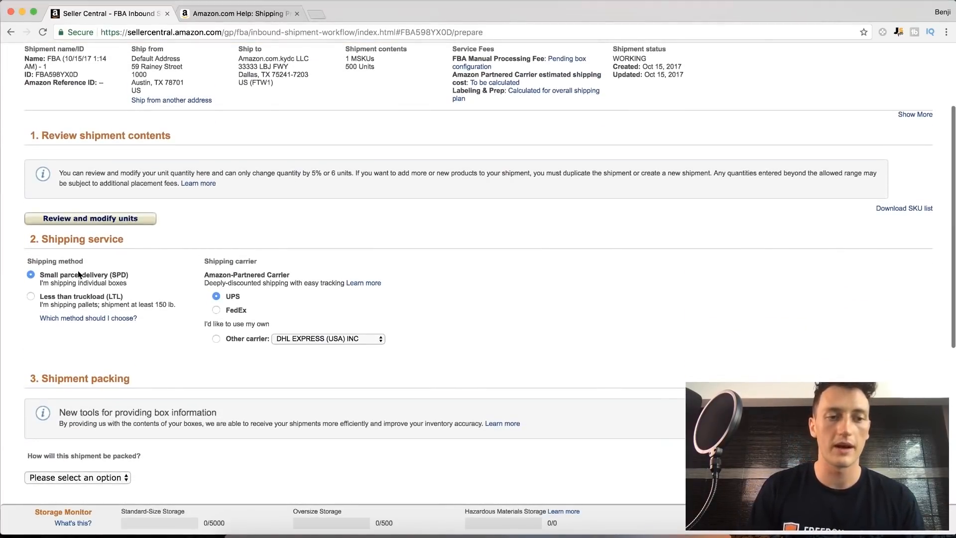
{"action": "left_click_drag", "start_coordinate": [40, 283], "coordinate": [79, 285]}
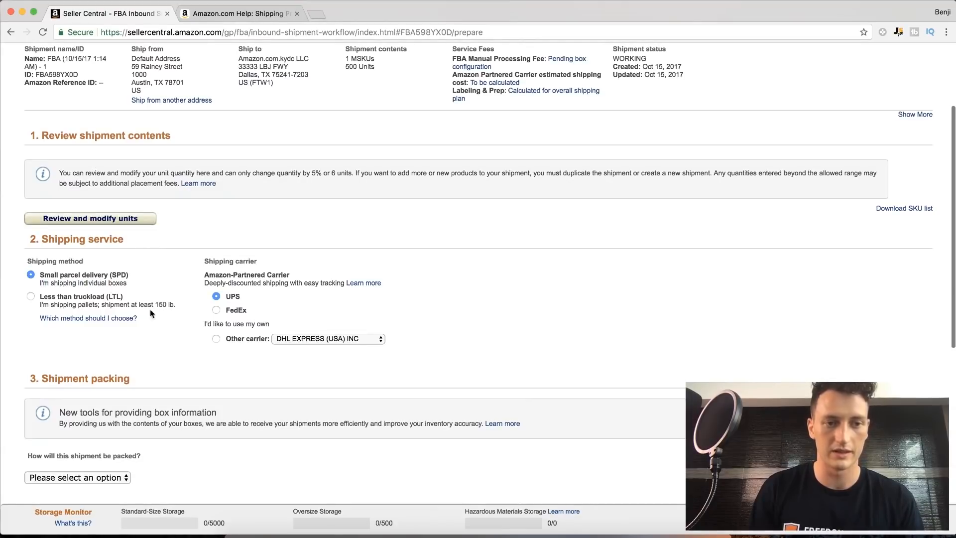
{"action": "left_click", "coordinate": [65, 301]}
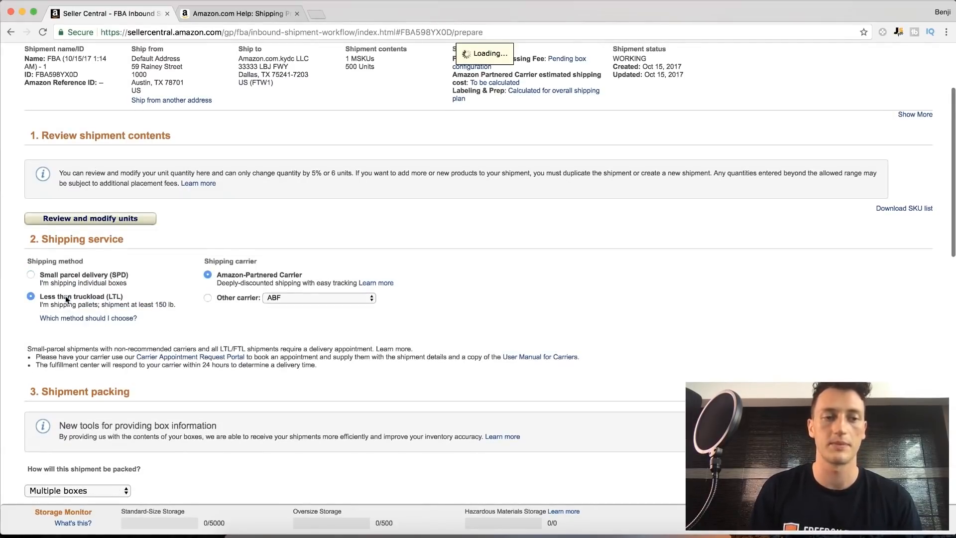
{"action": "left_click", "coordinate": [29, 275]}
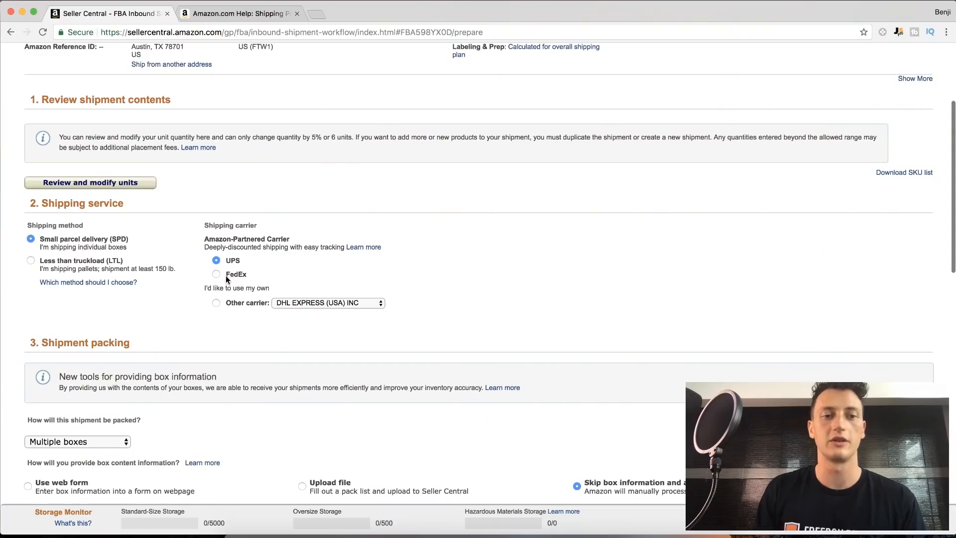
- Review the shipment packing options, the FBA Manual Processing Fee breakdown, and the box count, weight and dimensions section
{"action": "scroll", "coordinate": [233, 277], "scroll_direction": "down", "scroll_amount": 5}
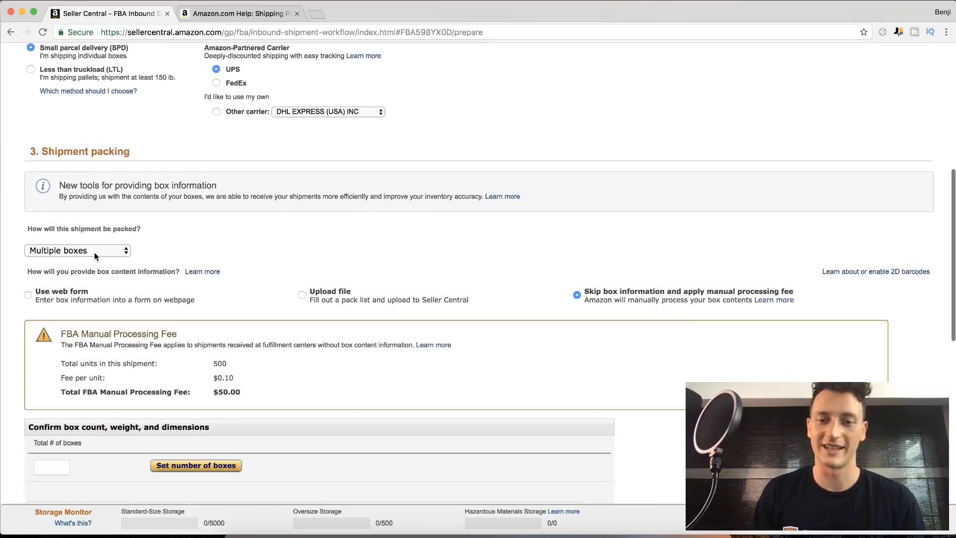
{"action": "scroll", "coordinate": [265, 271], "scroll_direction": "down", "scroll_amount": 2}
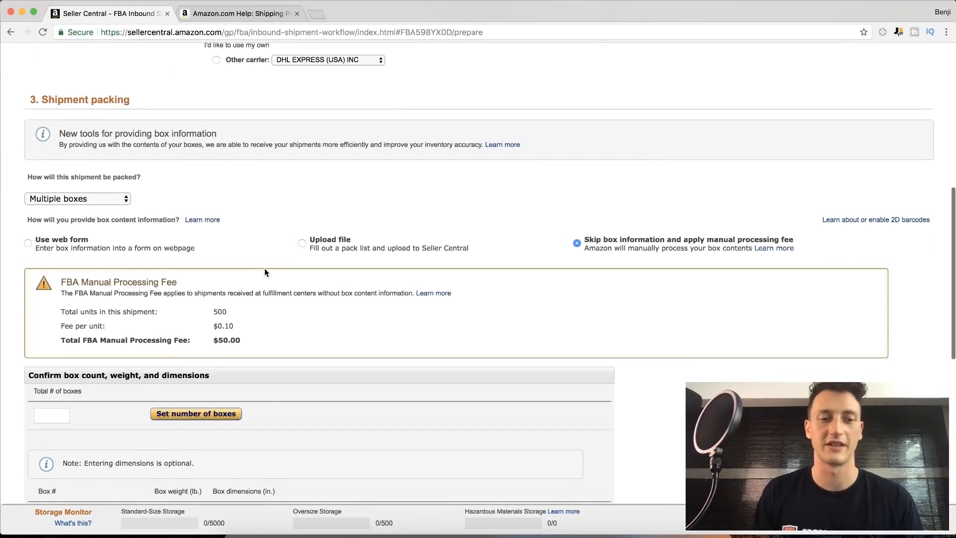
{"action": "scroll", "coordinate": [265, 272], "scroll_direction": "down", "scroll_amount": 1}
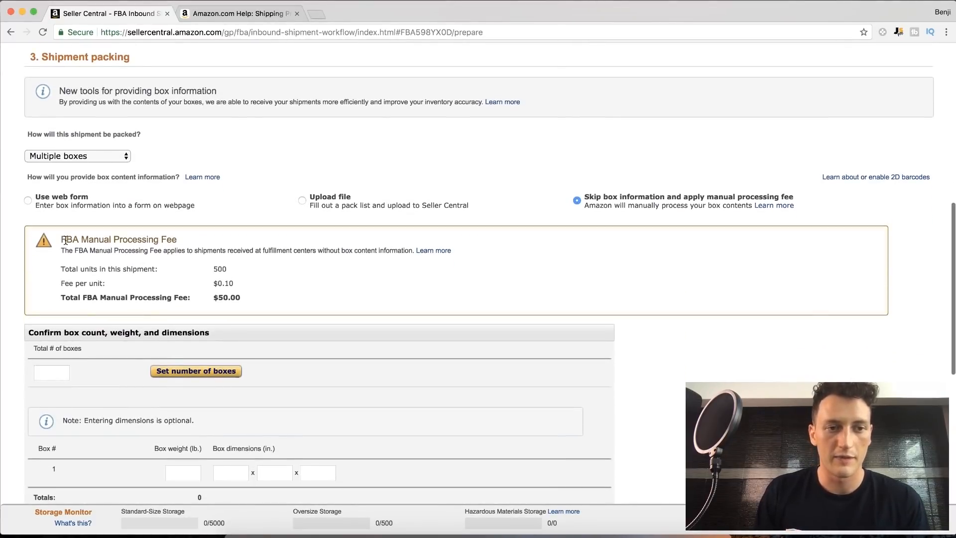
{"action": "left_click", "coordinate": [167, 241]}
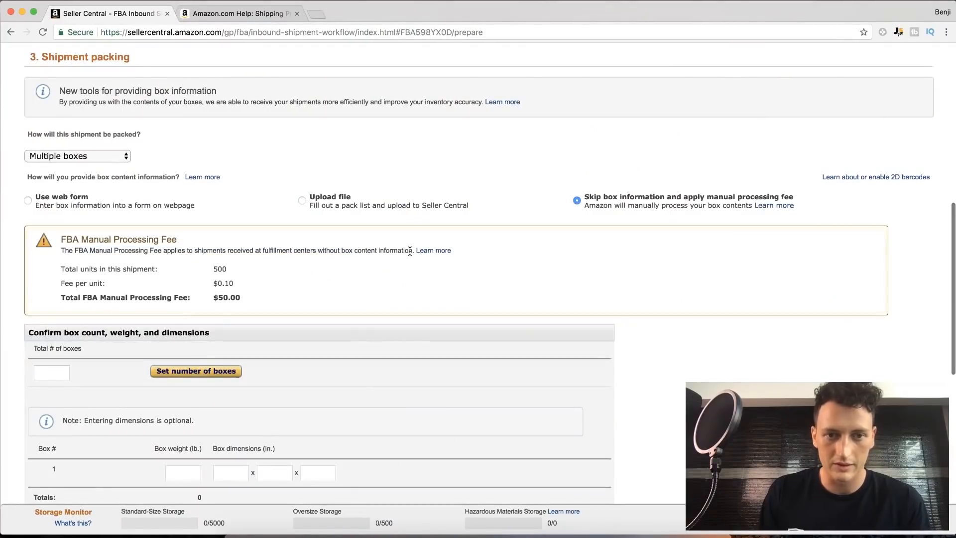
{"action": "scroll", "coordinate": [192, 231], "scroll_direction": "down", "scroll_amount": 2}
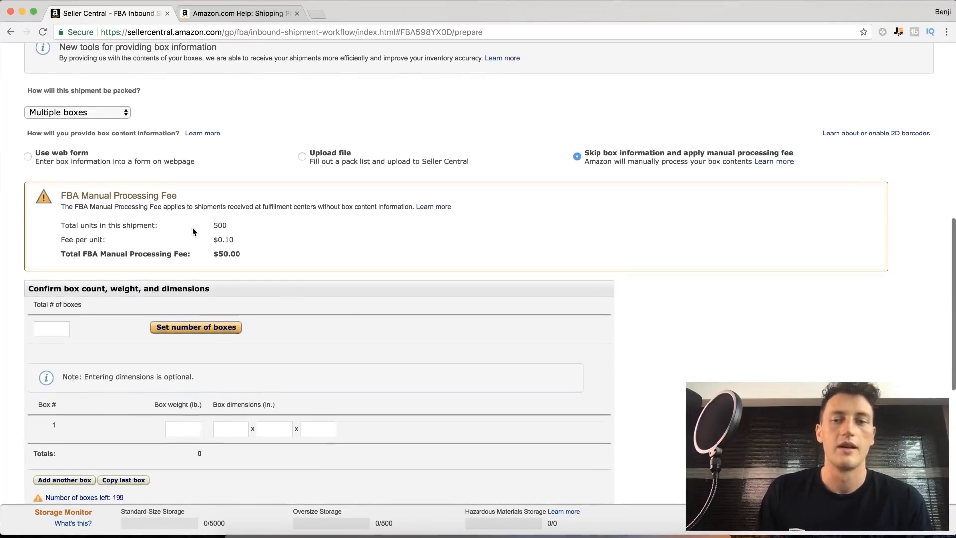
{"action": "scroll", "coordinate": [193, 231], "scroll_direction": "down", "scroll_amount": 2}
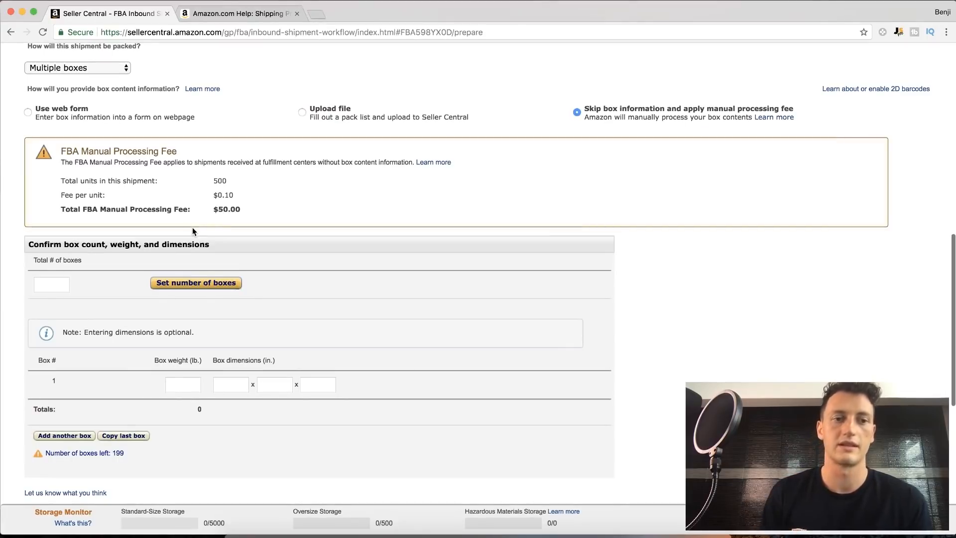
{"action": "left_click_drag", "start_coordinate": [254, 213], "coordinate": [84, 210]}
{"action": "left_click", "coordinate": [85, 210]}
{"action": "scroll", "coordinate": [85, 209], "scroll_direction": "down", "scroll_amount": 2}
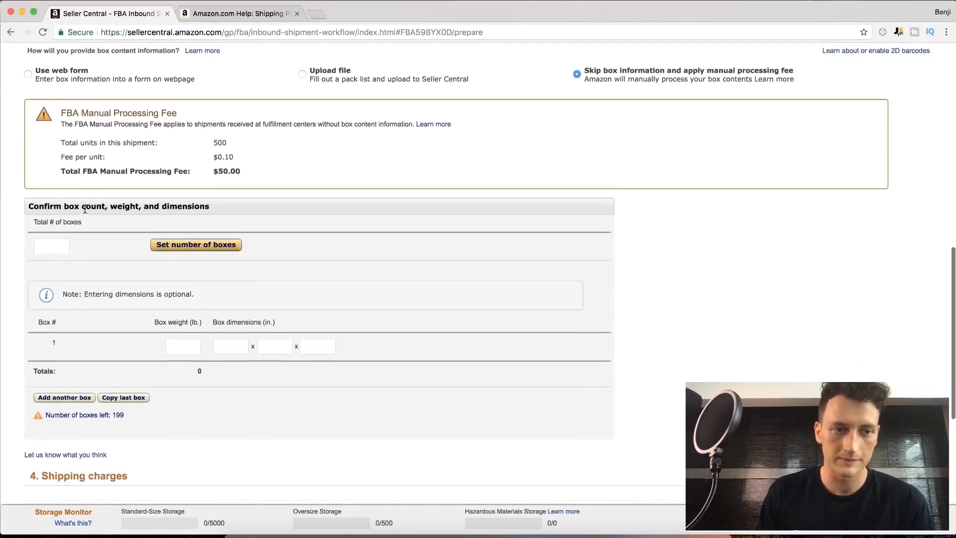
{"action": "left_click", "coordinate": [191, 146]}
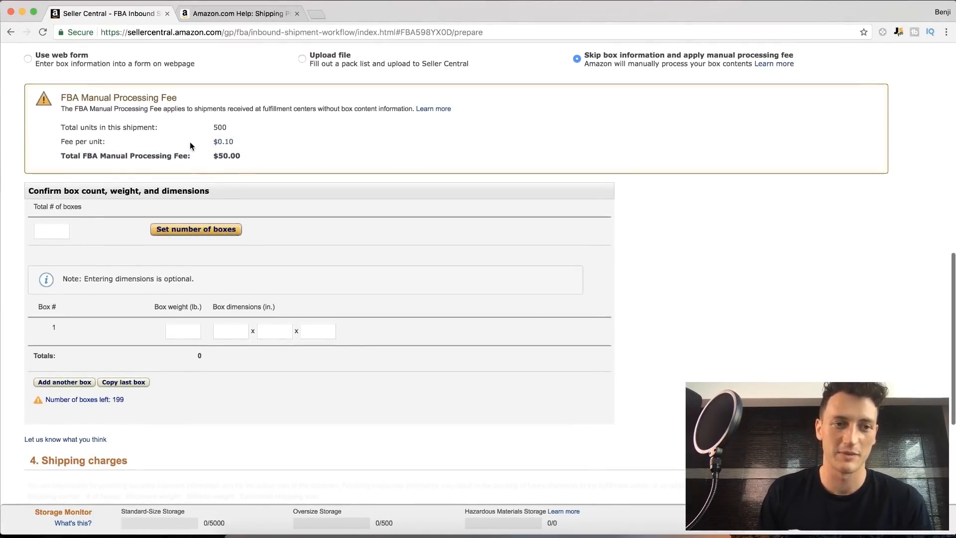
{"action": "scroll", "coordinate": [193, 169], "scroll_direction": "down", "scroll_amount": 5}
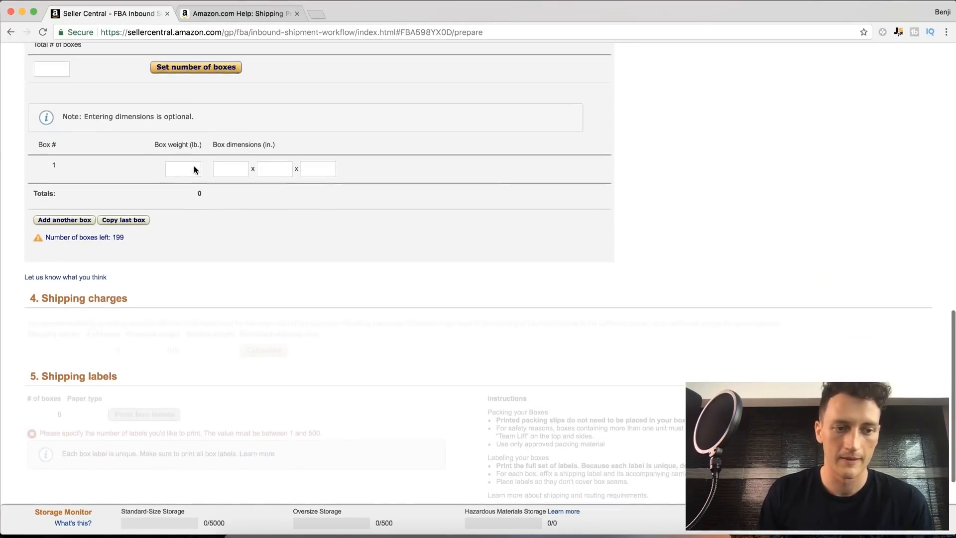
{"action": "scroll", "coordinate": [89, 141], "scroll_direction": "up", "scroll_amount": 2}
{"action": "scroll", "coordinate": [89, 141], "scroll_direction": "up", "scroll_amount": 1}
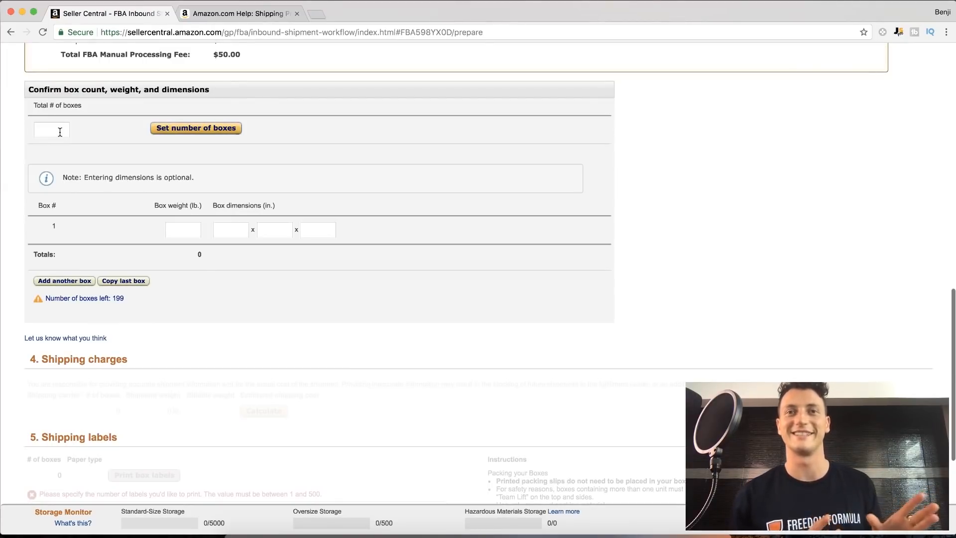
- Enter 10 as the total number of boxes and give box 1 a weight of 20 lb and dimensions of 15 x 15 x 12 in
{"action": "left_click", "coordinate": [60, 132]}
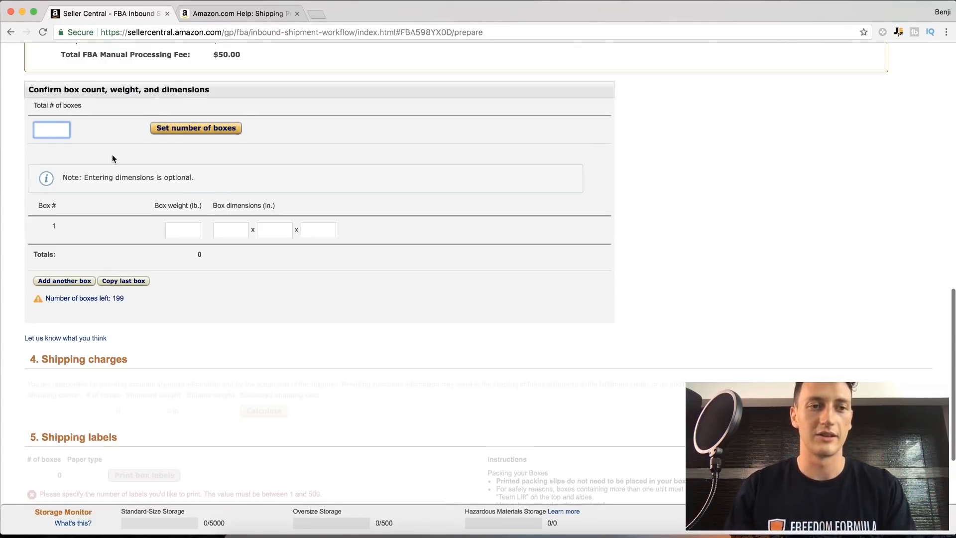
{"action": "scroll", "coordinate": [113, 157], "scroll_direction": "down", "scroll_amount": 1}
{"action": "type", "text": "10"}
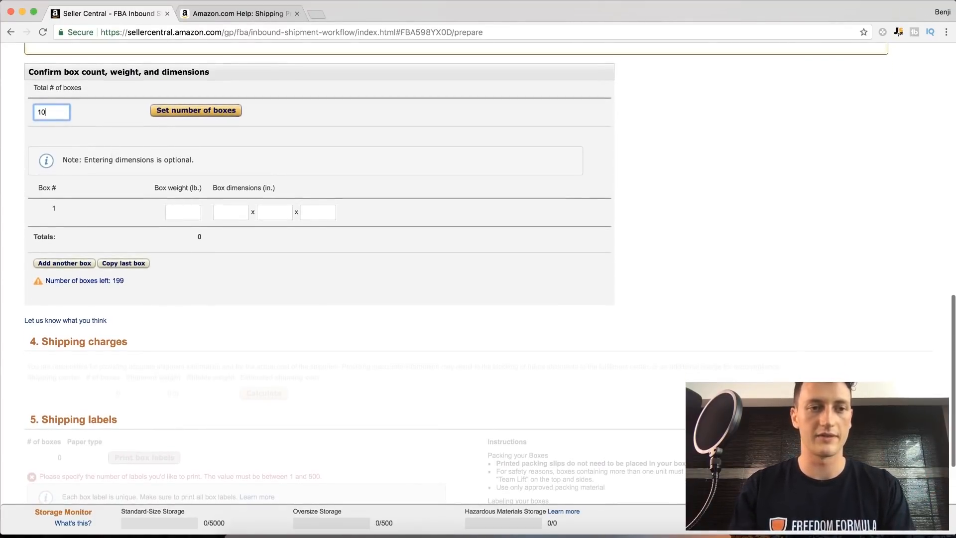
{"action": "left_click", "coordinate": [188, 214]}
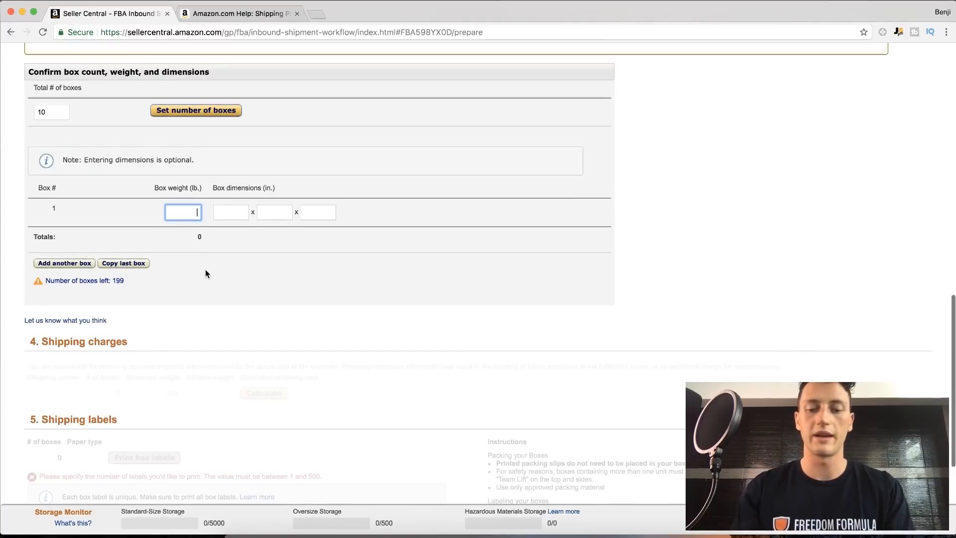
{"action": "type", "text": "20"}
{"action": "key", "text": "Tab"}
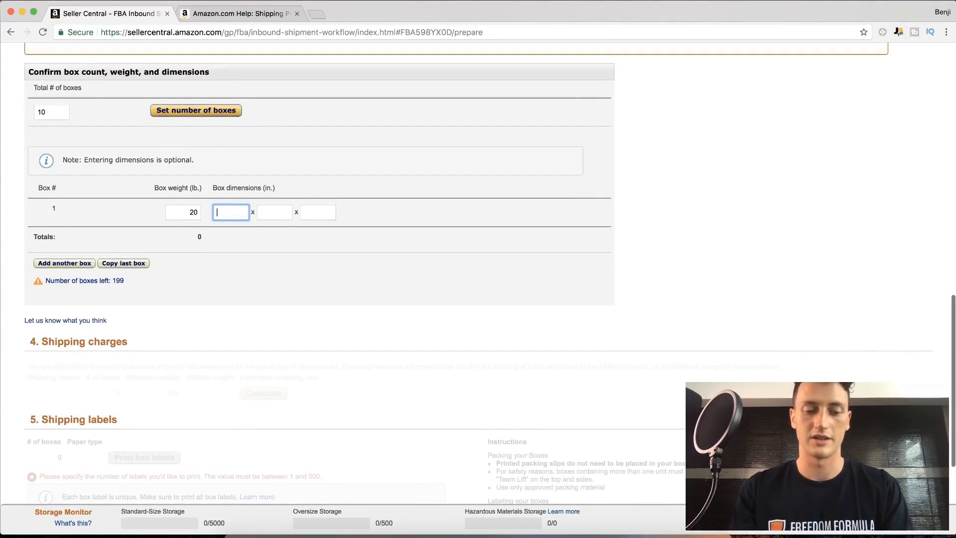
{"action": "key", "text": "Tab"}
{"action": "type", "text": "15"}
{"action": "key", "text": "Tab"}
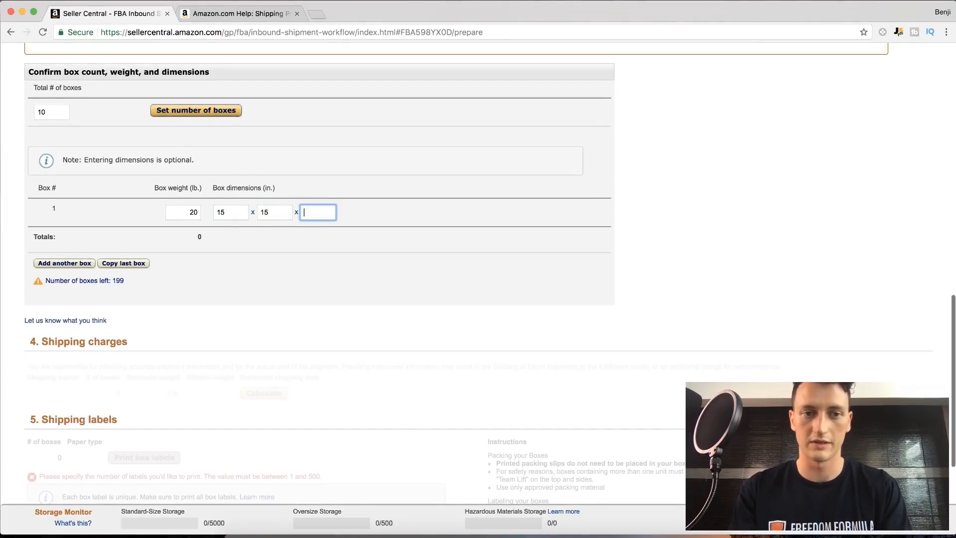
{"action": "type", "text": "12"}
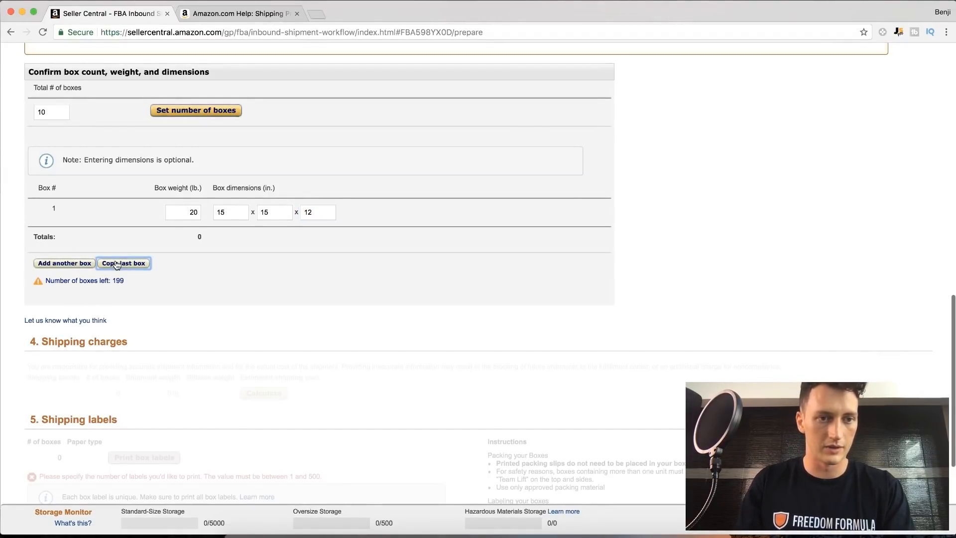
- Add more box rows and use the shared top row to fill them all with 20 lb and 15 x 15 x 12 in
{"action": "left_click", "coordinate": [63, 263]}
{"action": "left_click", "coordinate": [133, 292]}
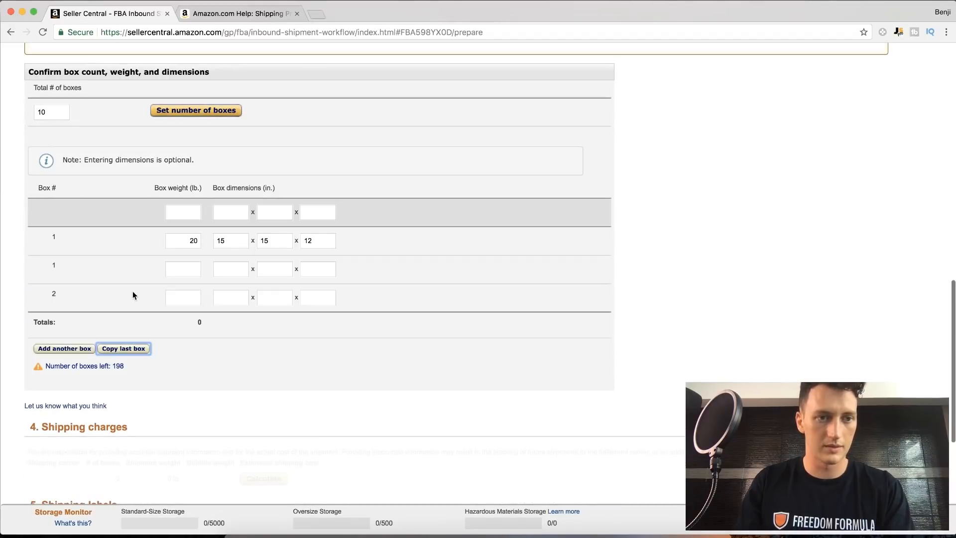
{"action": "left_click", "coordinate": [182, 215]}
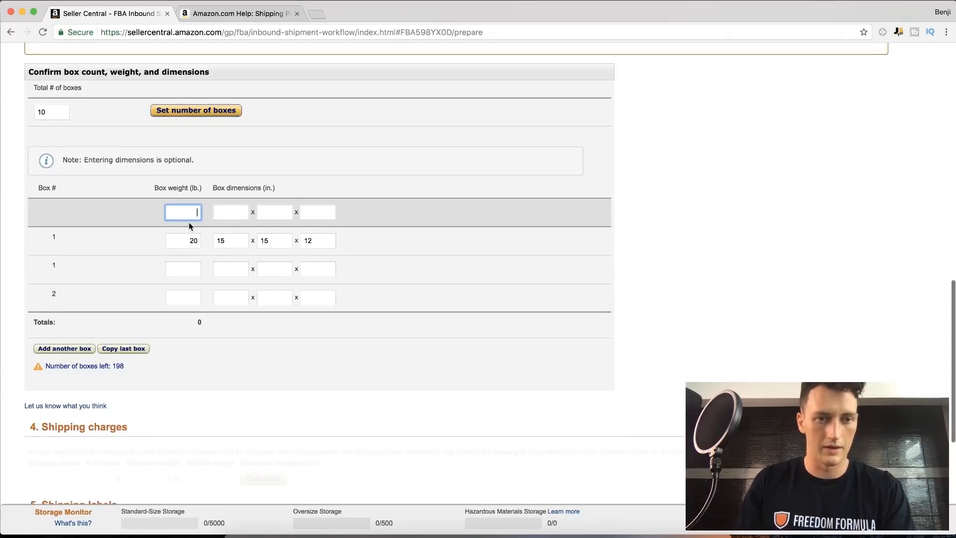
{"action": "type", "text": "20"}
{"action": "key", "text": "Tab"}
{"action": "type", "text": "1"}
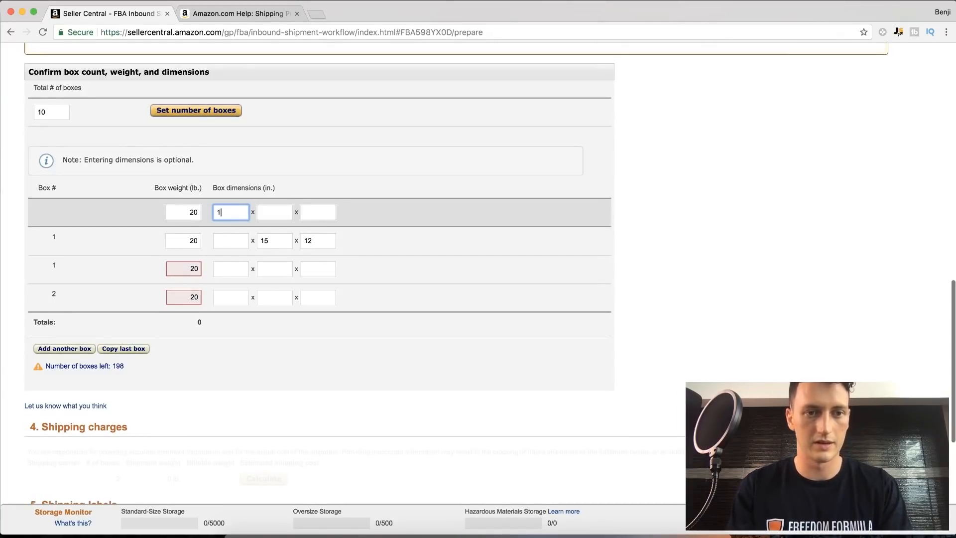
{"action": "type", "text": "5"}
{"action": "key", "text": "Tab"}
{"action": "type", "text": "15"}
{"action": "key", "text": "Tab"}
{"action": "type", "text": "12"}
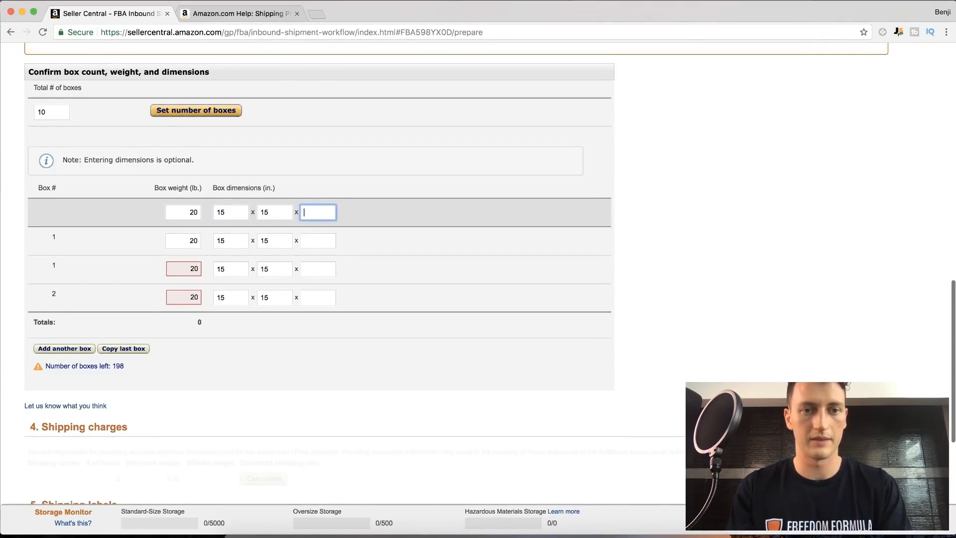
- Add further empty box rows until the list runs through box 10
{"action": "left_click", "coordinate": [67, 347]}
{"action": "left_click", "coordinate": [74, 377]}
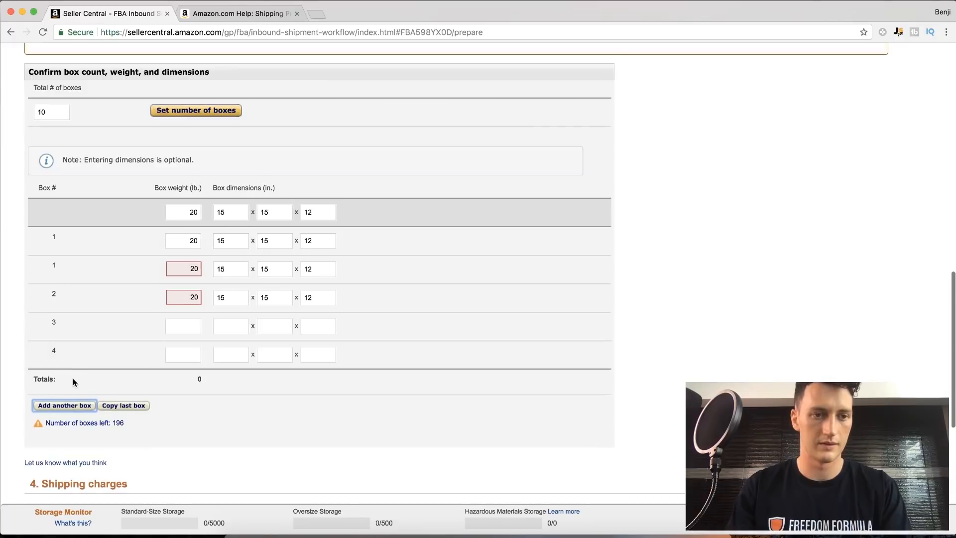
{"action": "left_click", "coordinate": [74, 404]}
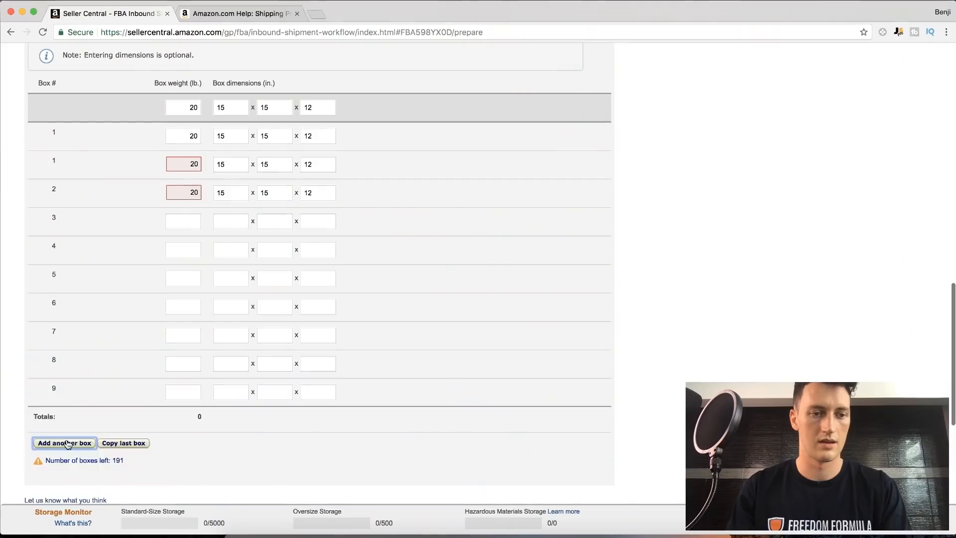
{"action": "left_click", "coordinate": [65, 444]}
{"action": "scroll", "coordinate": [152, 406], "scroll_direction": "down", "scroll_amount": 3}
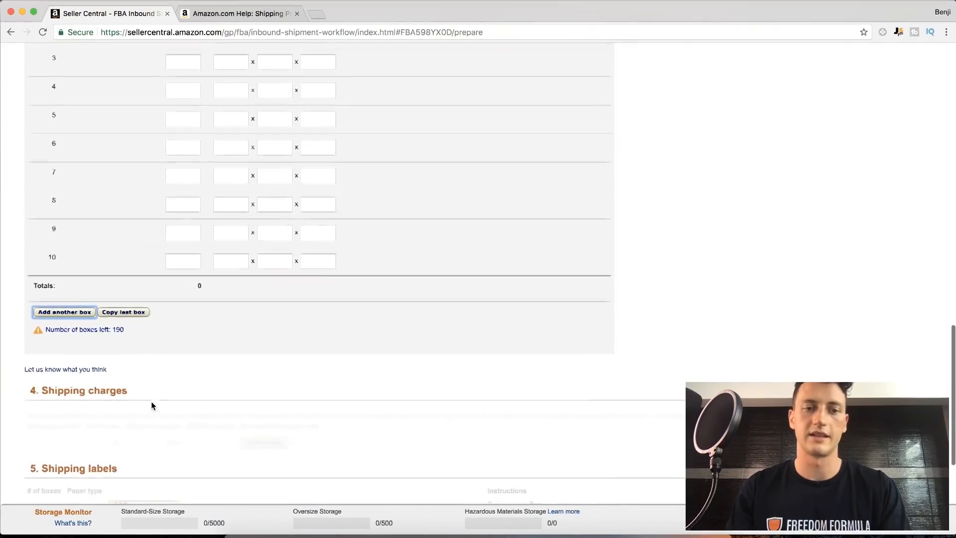
- Reapply the shared row's 20 lb weight and 15 x 15 x 12 in dimensions to all the added boxes
{"action": "scroll", "coordinate": [167, 368], "scroll_direction": "up", "scroll_amount": 5}
{"action": "left_click", "coordinate": [196, 91]}
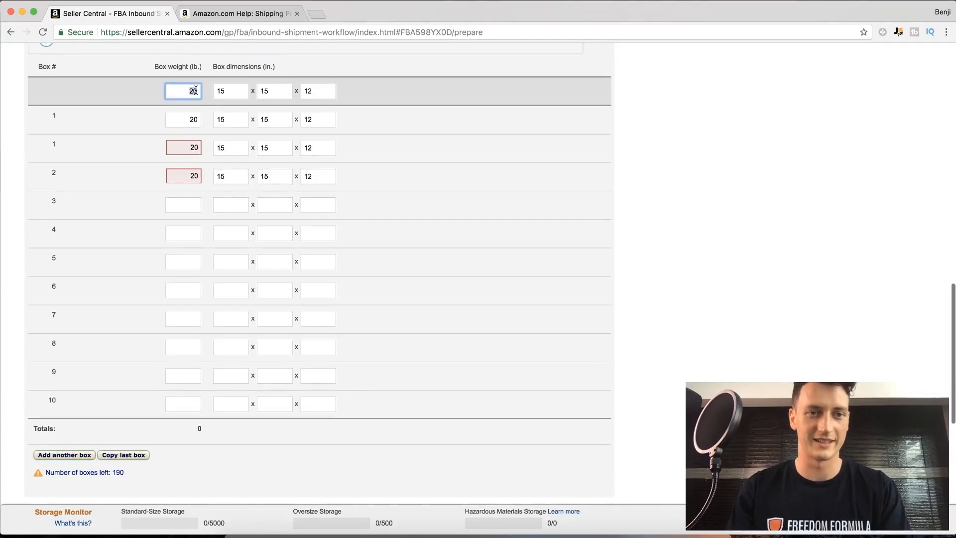
{"action": "key", "text": "Tab"}
{"action": "key", "text": "Tab"}
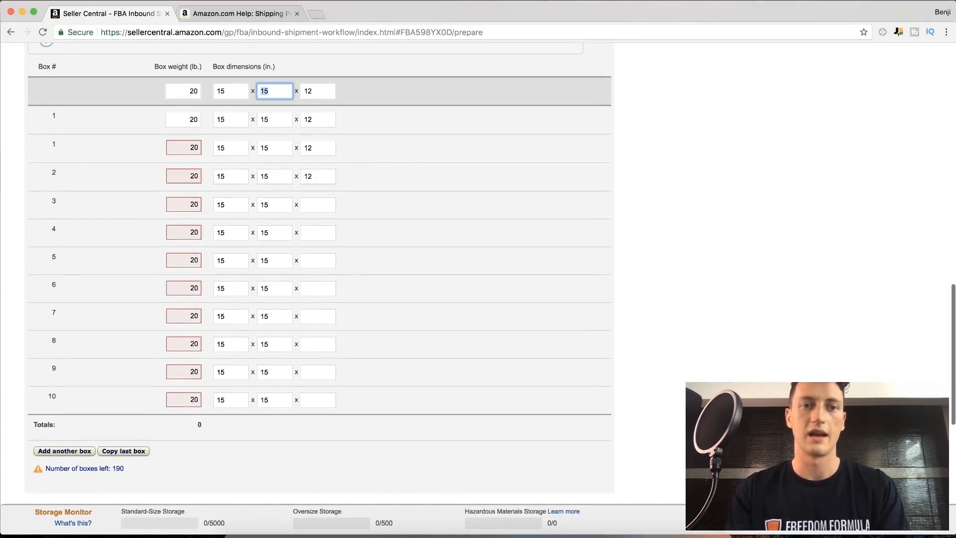
{"action": "type", "text": "15"}
{"action": "key", "text": "Tab"}
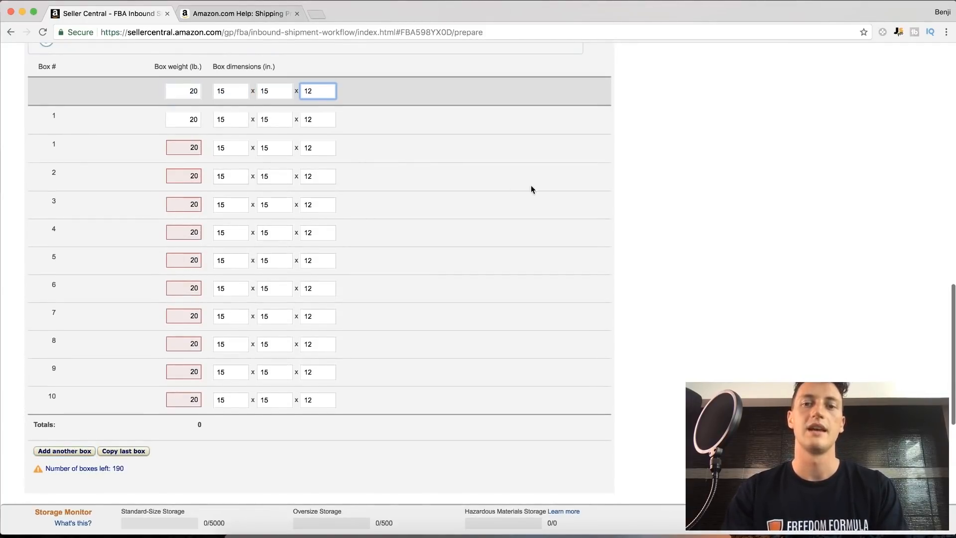
- Check the completed box list and try to apply 10 as the number of boxes
{"action": "scroll", "coordinate": [699, 219], "scroll_direction": "up", "scroll_amount": 5}
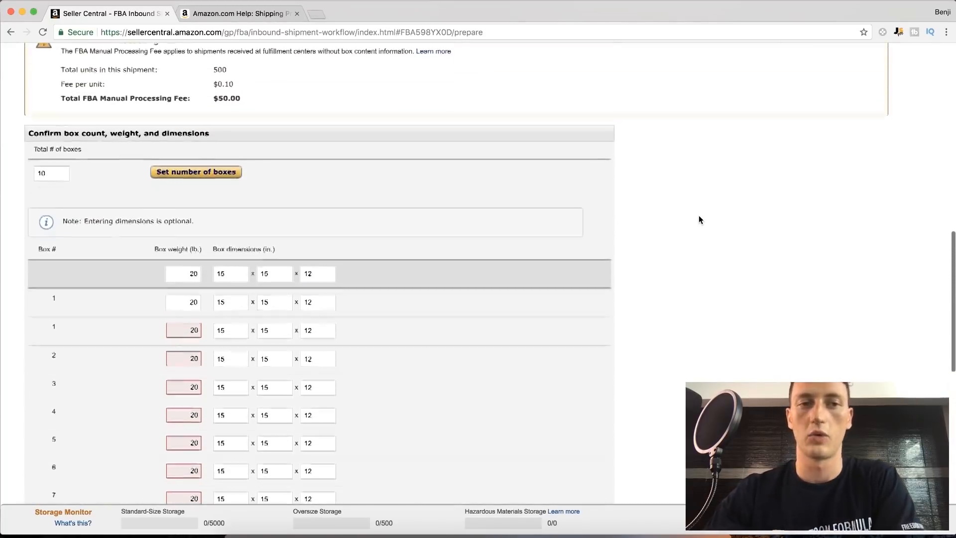
{"action": "scroll", "coordinate": [699, 219], "scroll_direction": "down", "scroll_amount": 10}
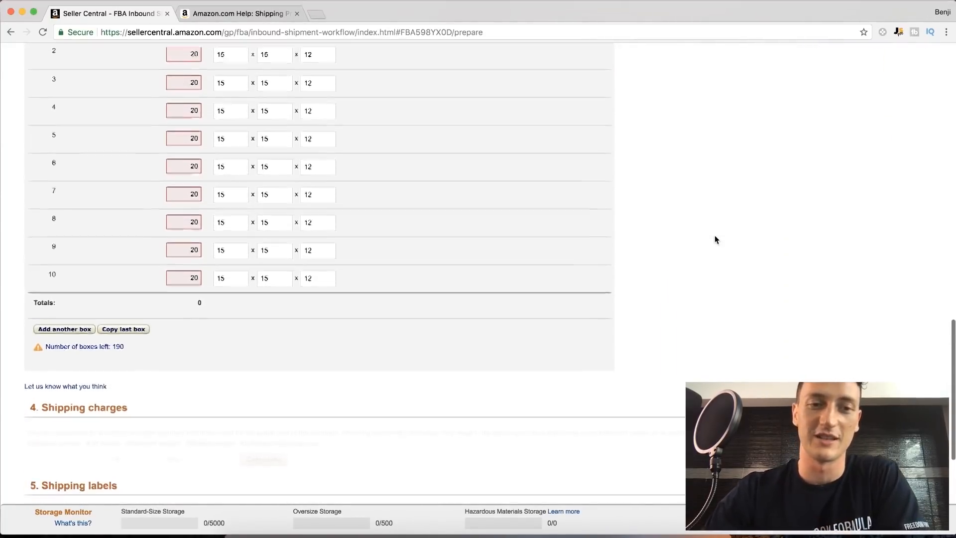
{"action": "scroll", "coordinate": [715, 236], "scroll_direction": "down", "scroll_amount": 1}
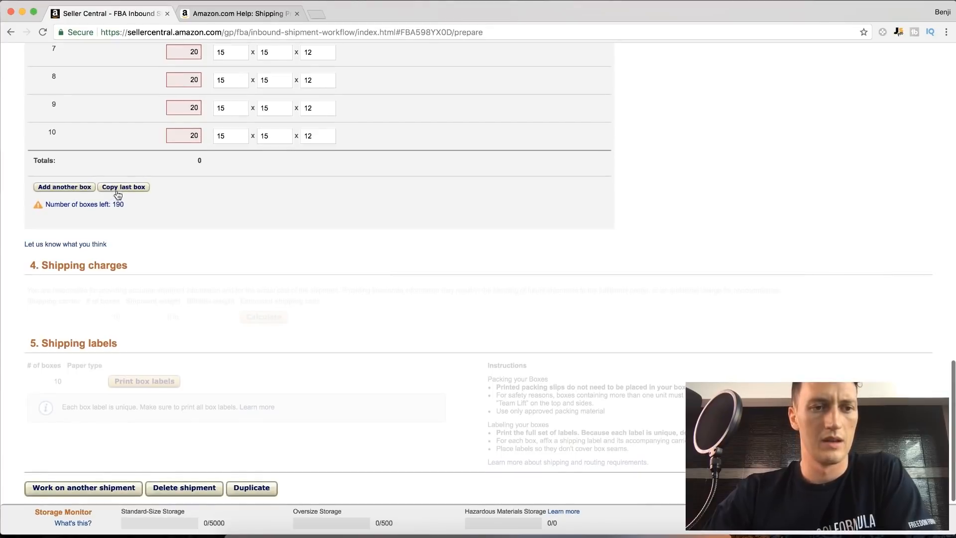
{"action": "scroll", "coordinate": [152, 200], "scroll_direction": "up", "scroll_amount": 7}
{"action": "scroll", "coordinate": [152, 201], "scroll_direction": "down", "scroll_amount": 6}
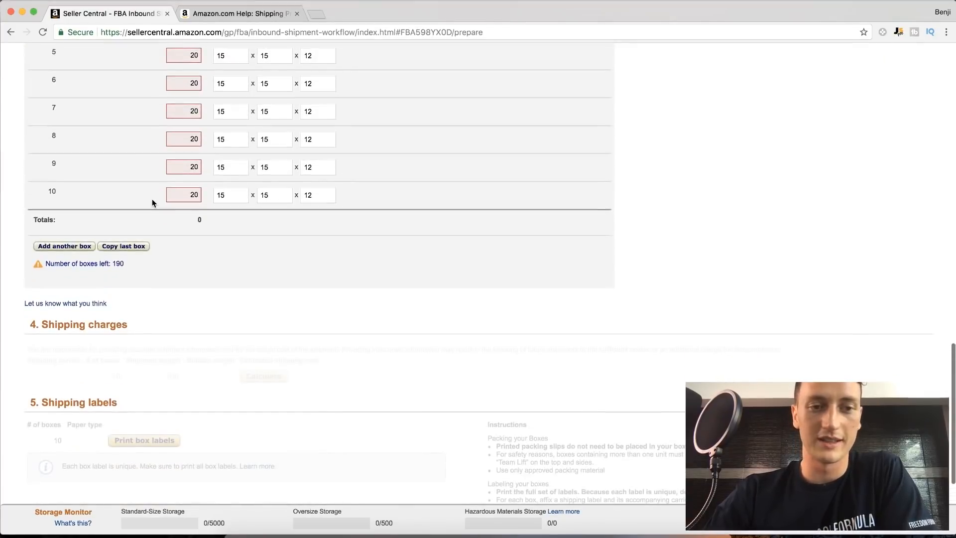
{"action": "scroll", "coordinate": [152, 199], "scroll_direction": "down", "scroll_amount": 3}
{"action": "scroll", "coordinate": [290, 247], "scroll_direction": "up", "scroll_amount": 1}
{"action": "scroll", "coordinate": [290, 247], "scroll_direction": "up", "scroll_amount": 12}
{"action": "left_click", "coordinate": [210, 263]}
{"action": "scroll", "coordinate": [210, 263], "scroll_direction": "down", "scroll_amount": 6}
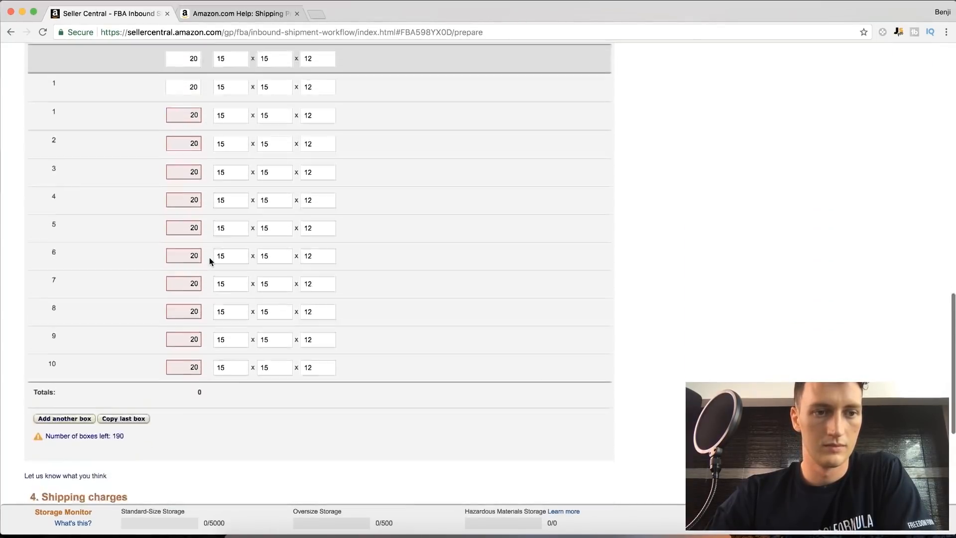
{"action": "scroll", "coordinate": [209, 257], "scroll_direction": "up", "scroll_amount": 4}
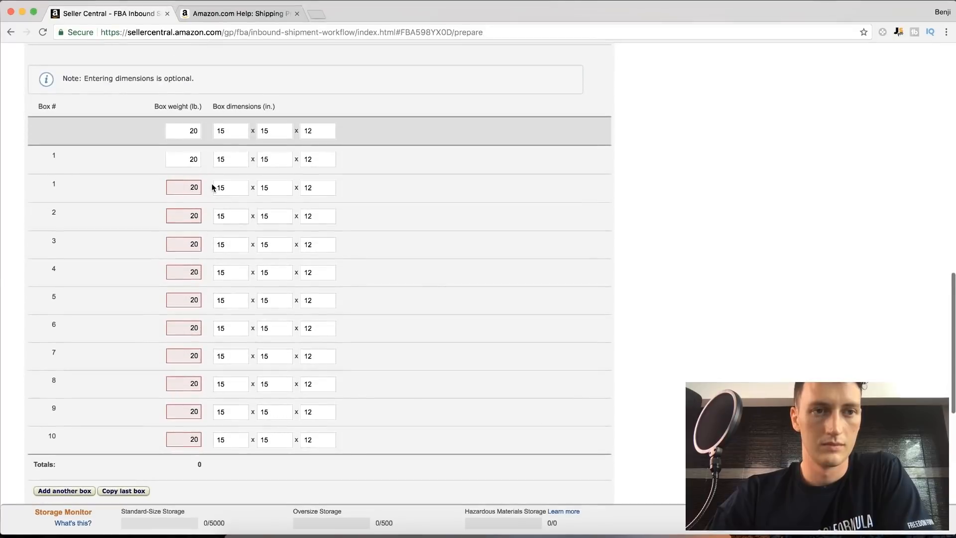
{"action": "scroll", "coordinate": [212, 187], "scroll_direction": "up", "scroll_amount": 3}
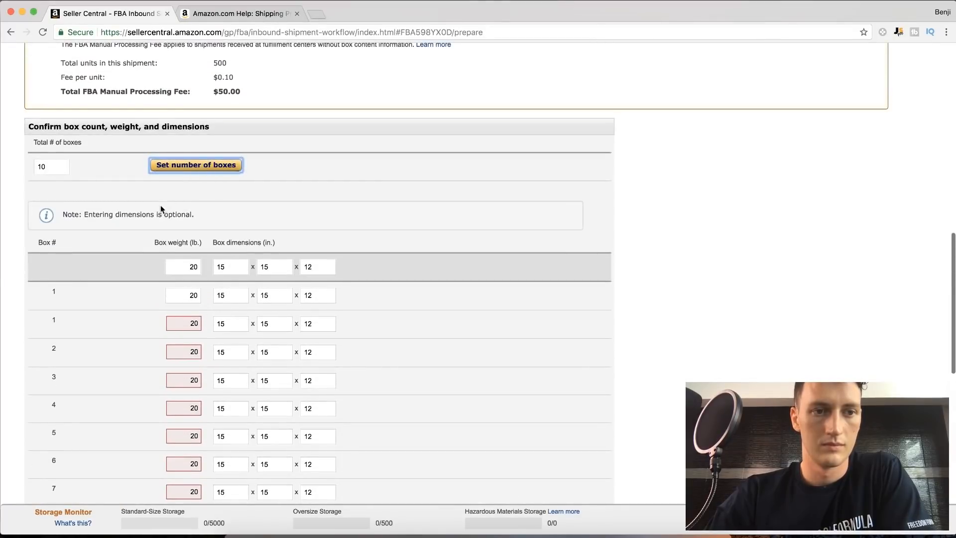
- Reload the shipment page to discard the box entries and return to the box count section
{"action": "key", "text": "super+r"}
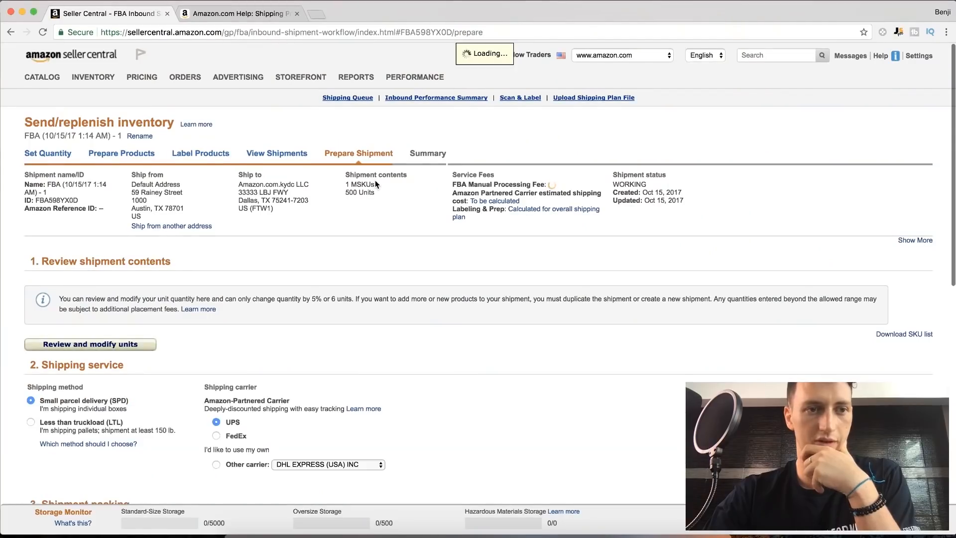
{"action": "scroll", "coordinate": [375, 181], "scroll_direction": "down", "scroll_amount": 15}
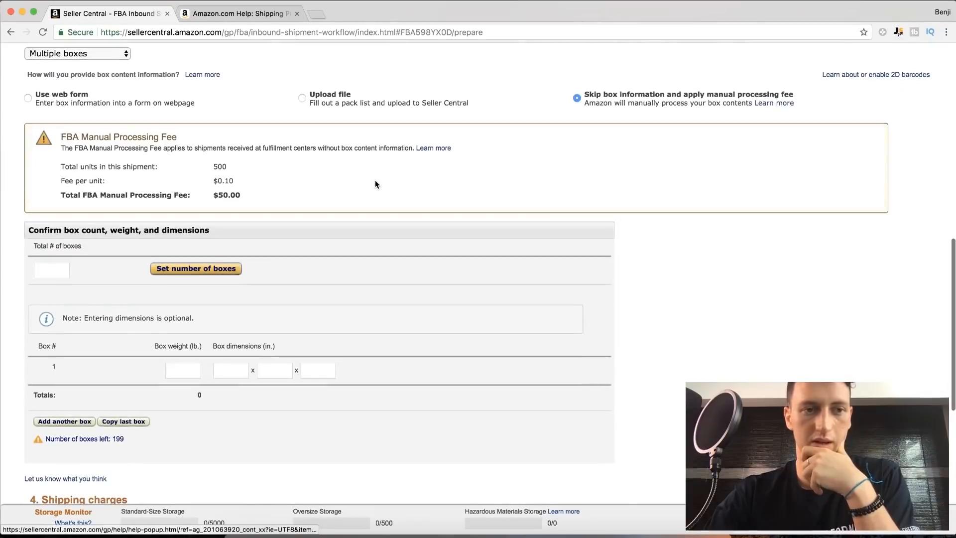
- Try the everything-in-one-box packing option and return the shipment to multiple boxes
{"action": "scroll", "coordinate": [375, 180], "scroll_direction": "up", "scroll_amount": 1}
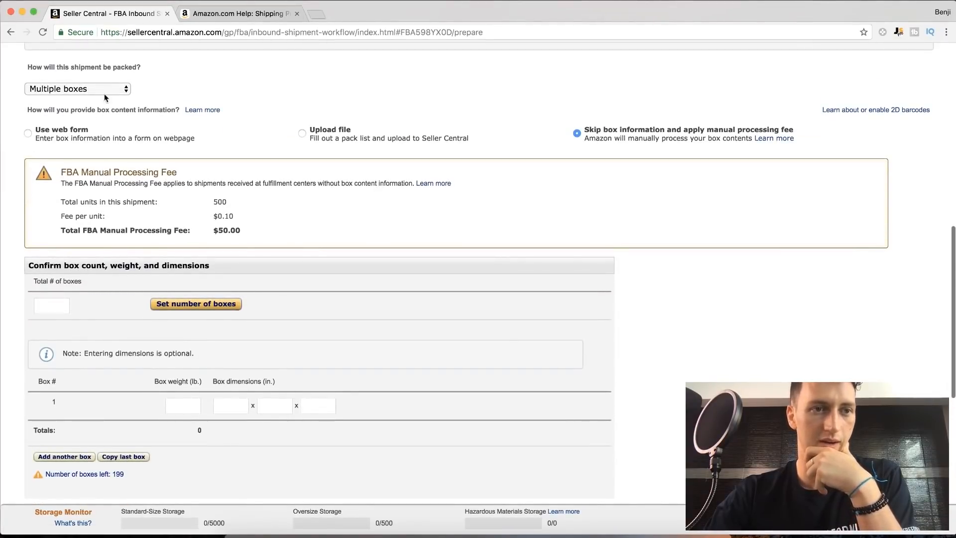
{"action": "left_click", "coordinate": [85, 89]}
{"action": "left_click", "coordinate": [79, 79]}
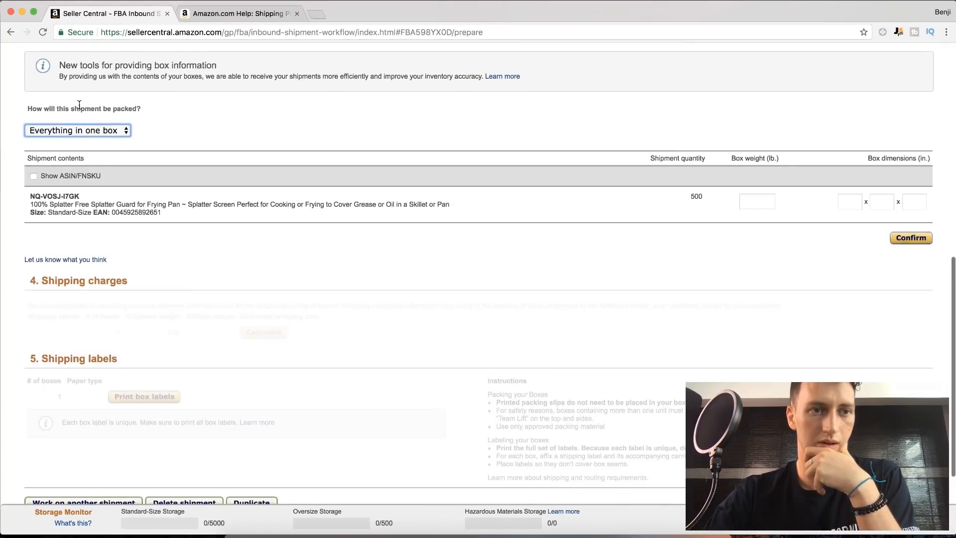
{"action": "left_click", "coordinate": [86, 132]}
{"action": "key", "text": "Escape"}
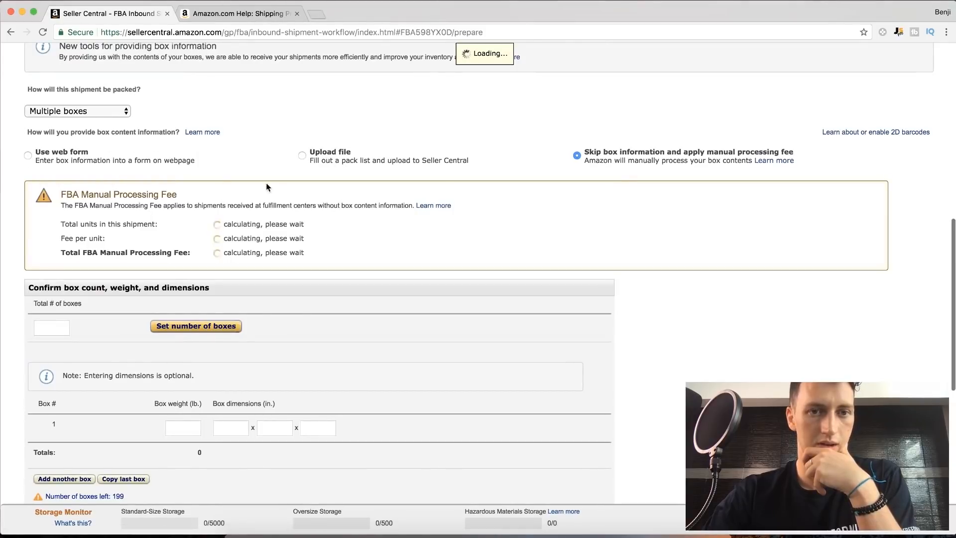
- Try the web form for box content information and return to skipping box information with the manual processing fee
{"action": "left_click", "coordinate": [28, 156]}
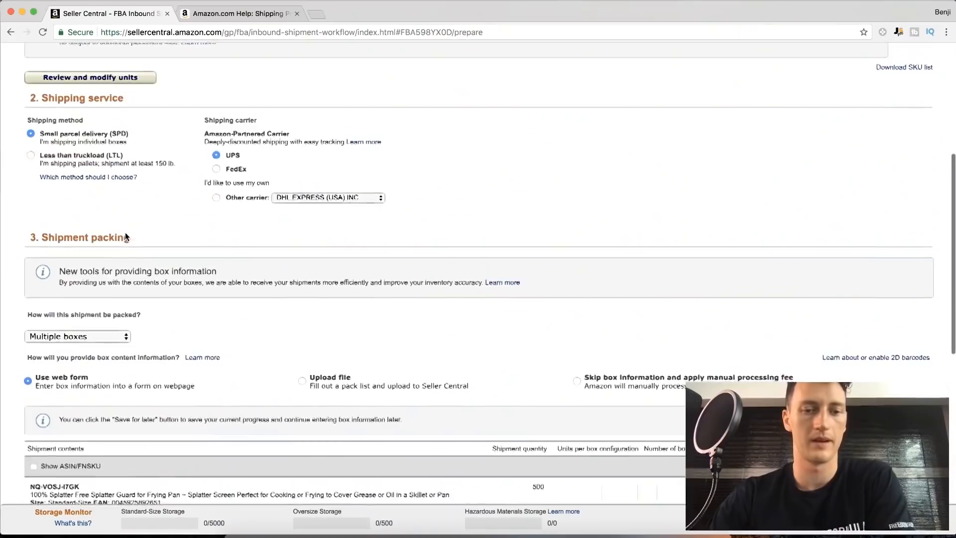
{"action": "scroll", "coordinate": [605, 327], "scroll_direction": "down", "scroll_amount": 1}
{"action": "left_click", "coordinate": [578, 364]}
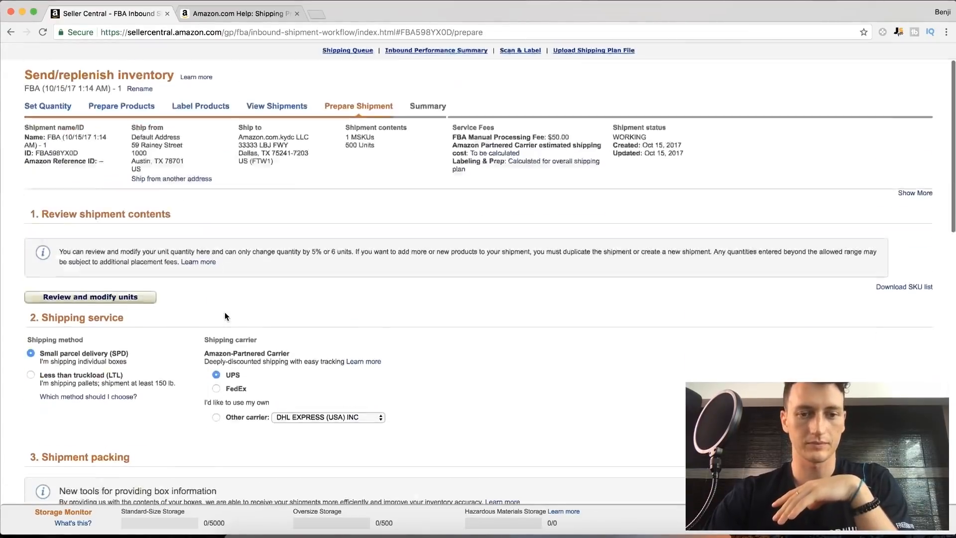
- Try the less than truckload (LTL) shipping method and return to small parcel delivery (SPD)
{"action": "scroll", "coordinate": [225, 312], "scroll_direction": "down", "scroll_amount": 5}
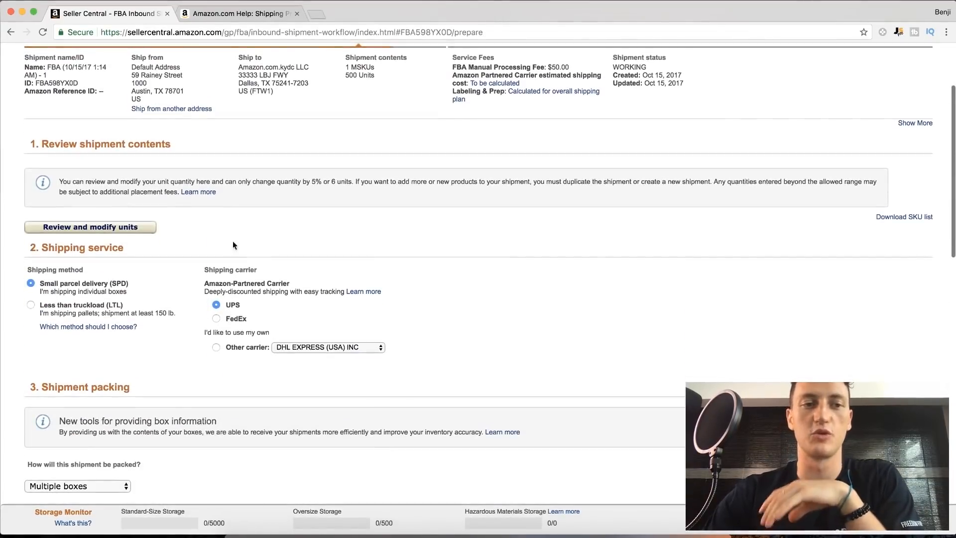
{"action": "scroll", "coordinate": [233, 148], "scroll_direction": "down", "scroll_amount": 6}
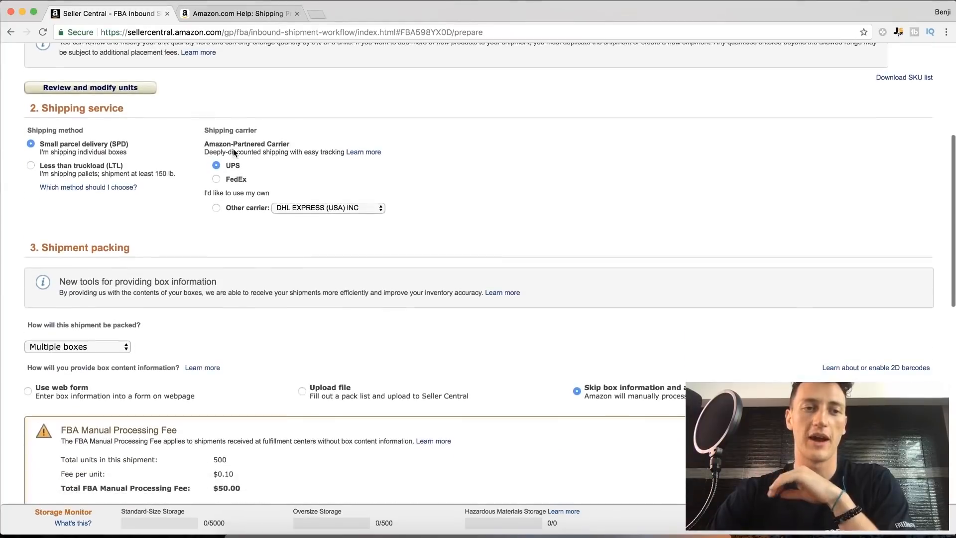
{"action": "scroll", "coordinate": [100, 93], "scroll_direction": "down", "scroll_amount": 2}
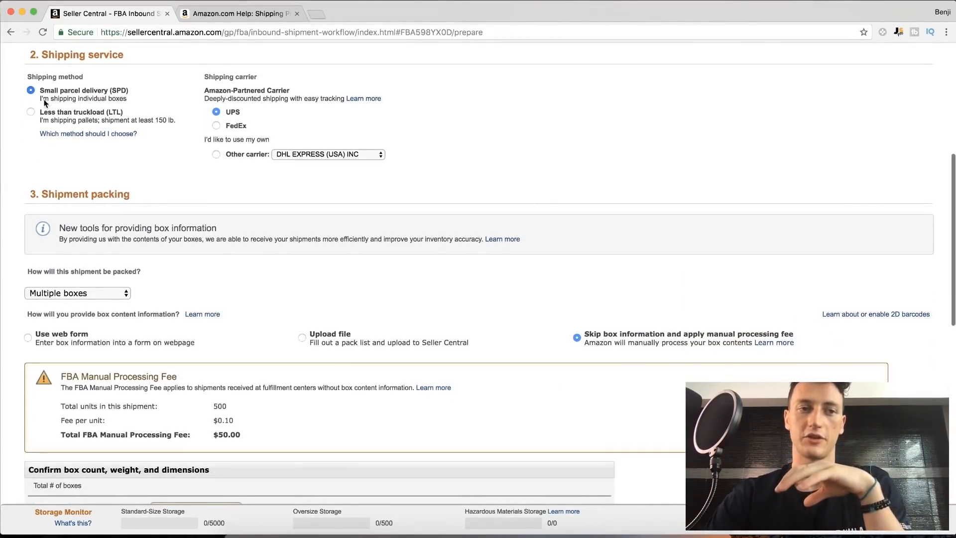
{"action": "left_click", "coordinate": [87, 120]}
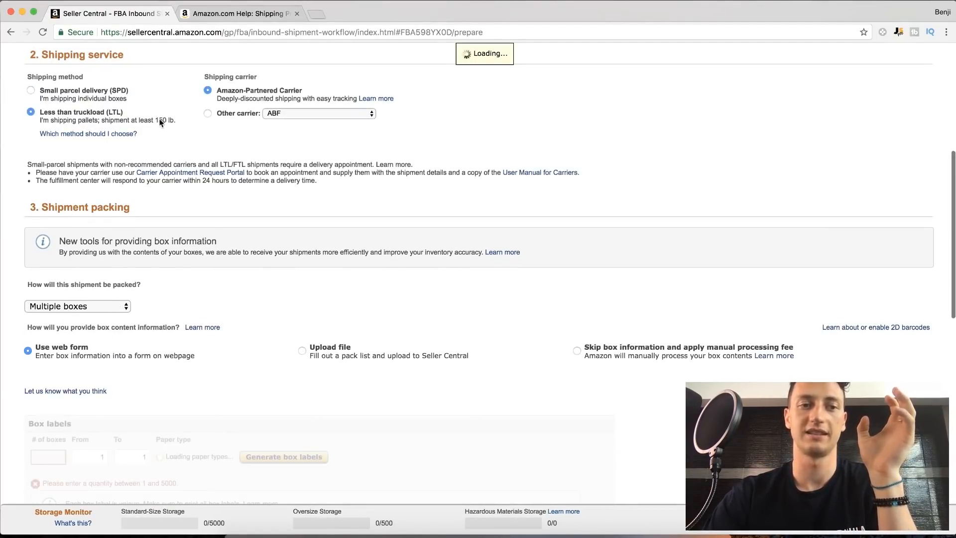
{"action": "left_click", "coordinate": [81, 97]}
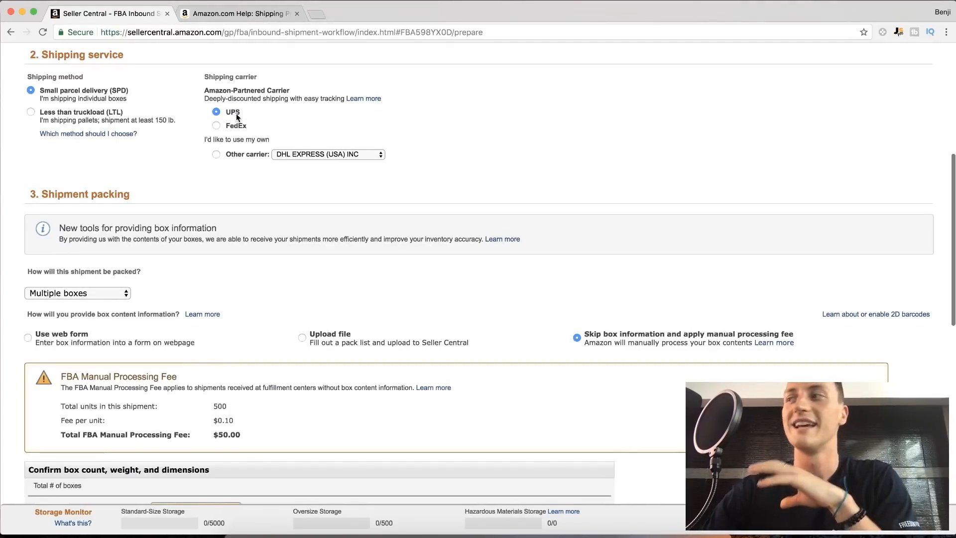
- Look through the list of other carriers while keeping UPS as the Amazon-partnered carrier
{"action": "left_click", "coordinate": [301, 154]}
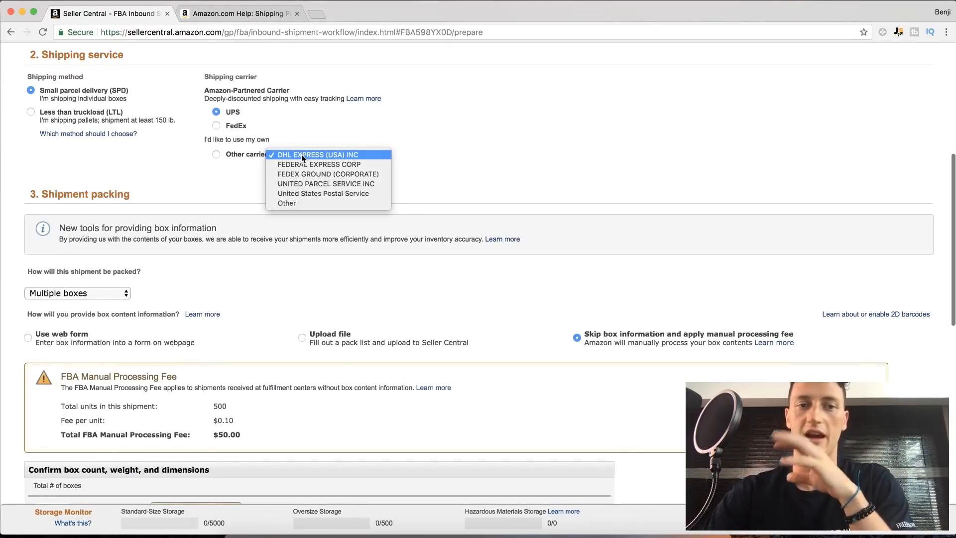
{"action": "left_click", "coordinate": [306, 155]}
{"action": "scroll", "coordinate": [447, 121], "scroll_direction": "down", "scroll_amount": 1}
{"action": "scroll", "coordinate": [447, 127], "scroll_direction": "down", "scroll_amount": 5}
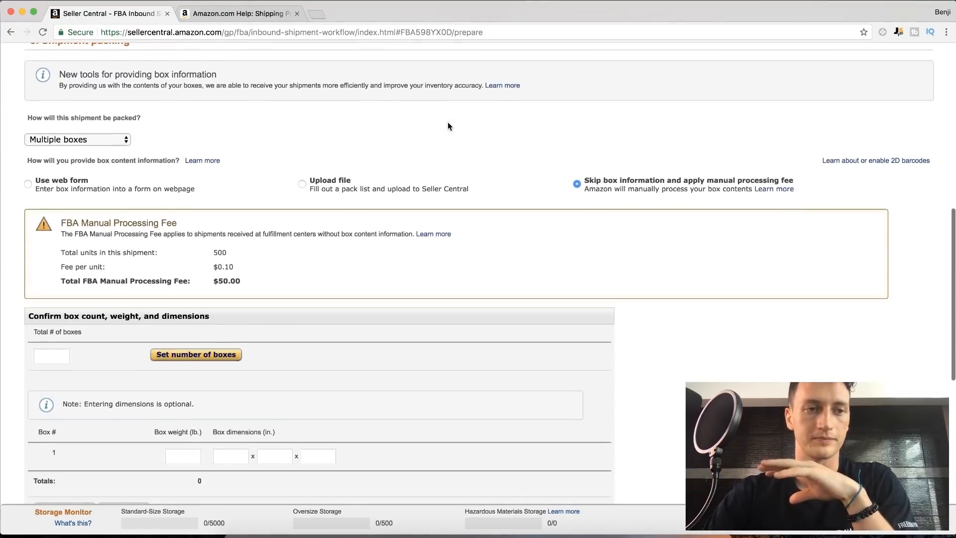
- Examine the shipment packing options and the per-unit and total FBA manual processing fees
{"action": "scroll", "coordinate": [260, 137], "scroll_direction": "up", "scroll_amount": 1}
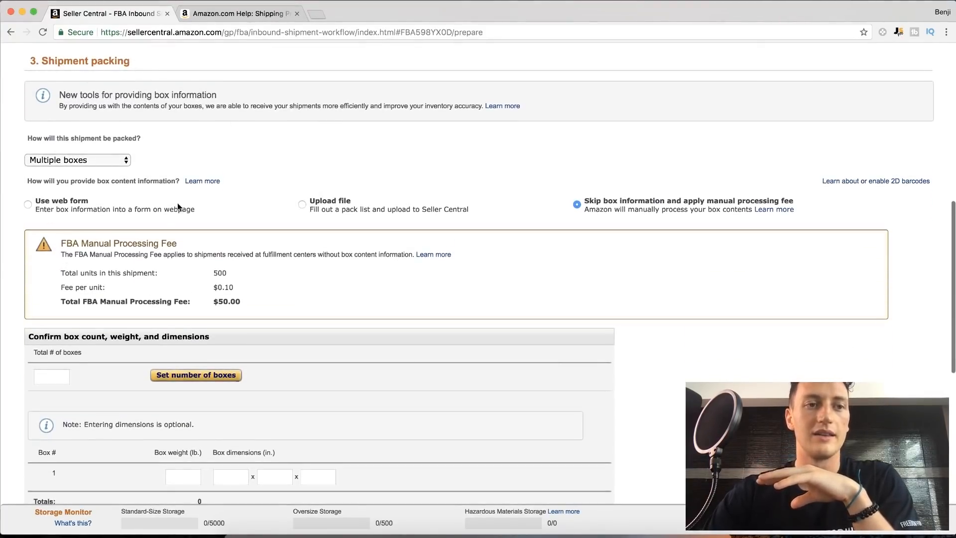
{"action": "left_click", "coordinate": [122, 163]}
{"action": "left_click", "coordinate": [120, 164]}
{"action": "left_click", "coordinate": [120, 162]}
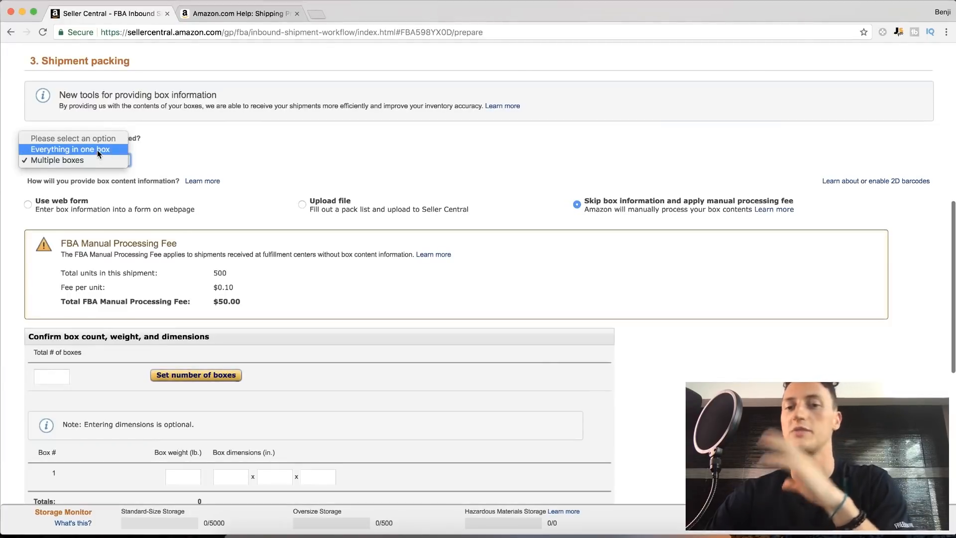
{"action": "left_click", "coordinate": [54, 159]}
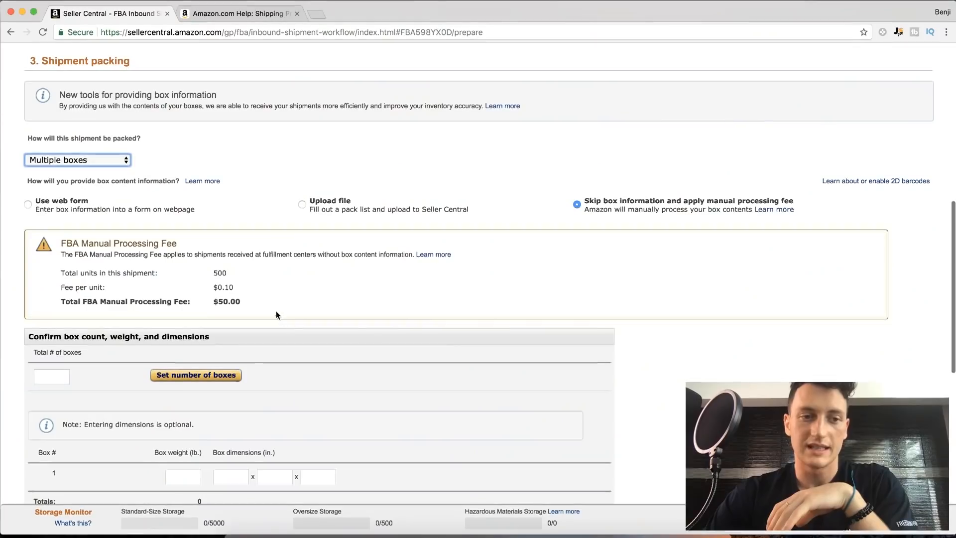
{"action": "left_click_drag", "start_coordinate": [242, 303], "coordinate": [91, 302]}
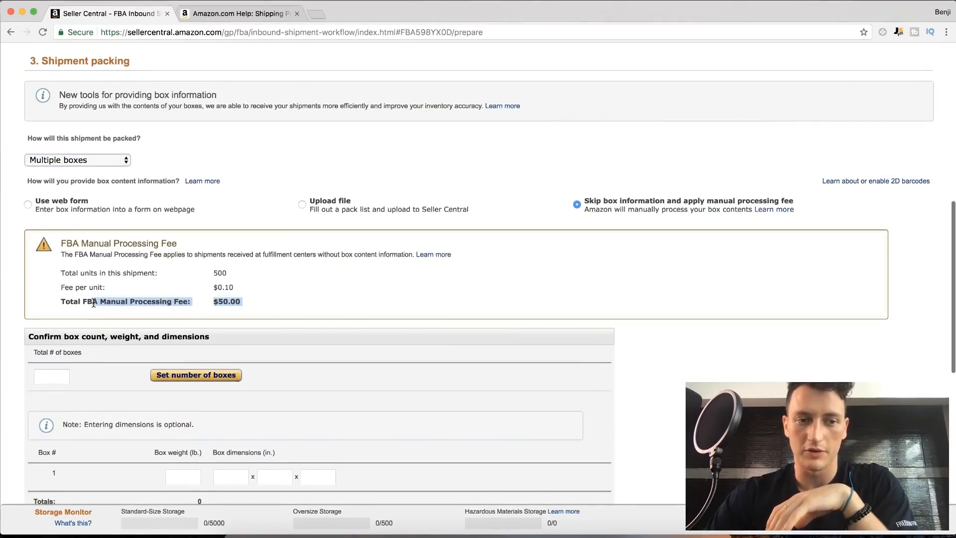
{"action": "left_click", "coordinate": [516, 233]}
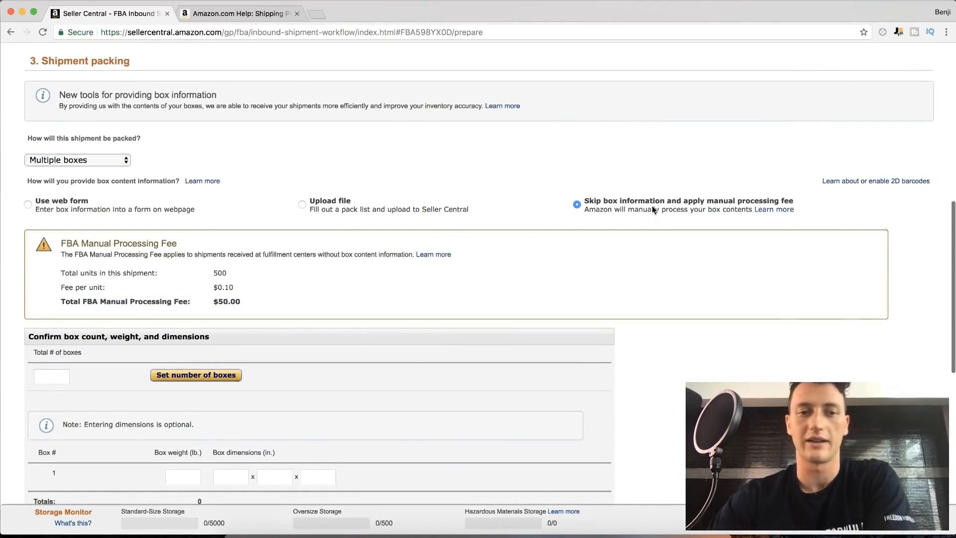
{"action": "left_click_drag", "start_coordinate": [230, 287], "coordinate": [206, 288]}
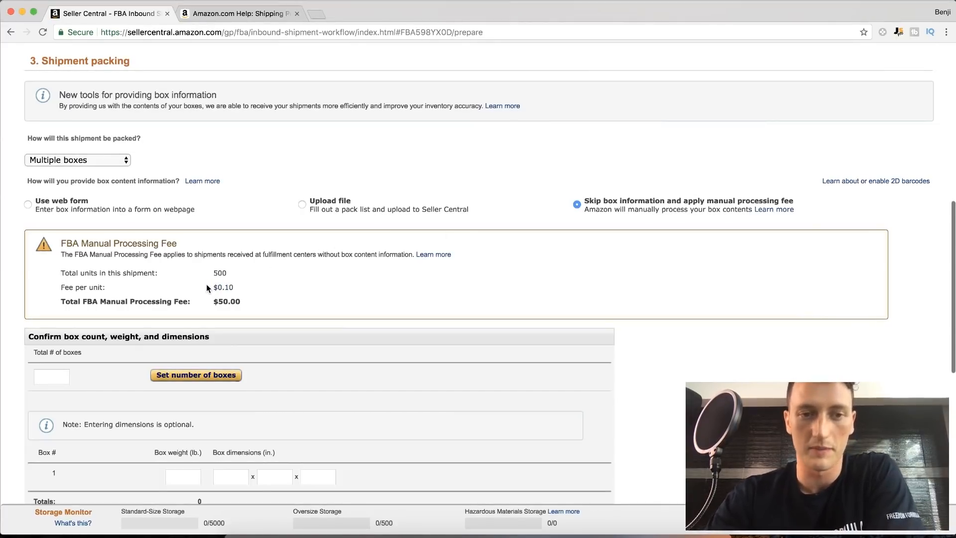
- Provide the box contents through the web form, with 50 units per box and 10 boxes
{"action": "left_click", "coordinate": [28, 205]}
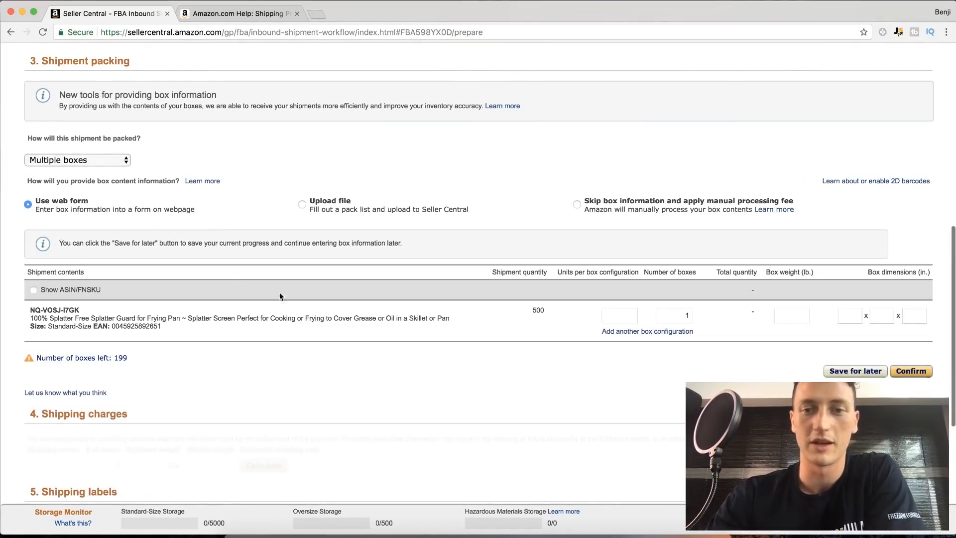
{"action": "scroll", "coordinate": [232, 287], "scroll_direction": "down", "scroll_amount": 2}
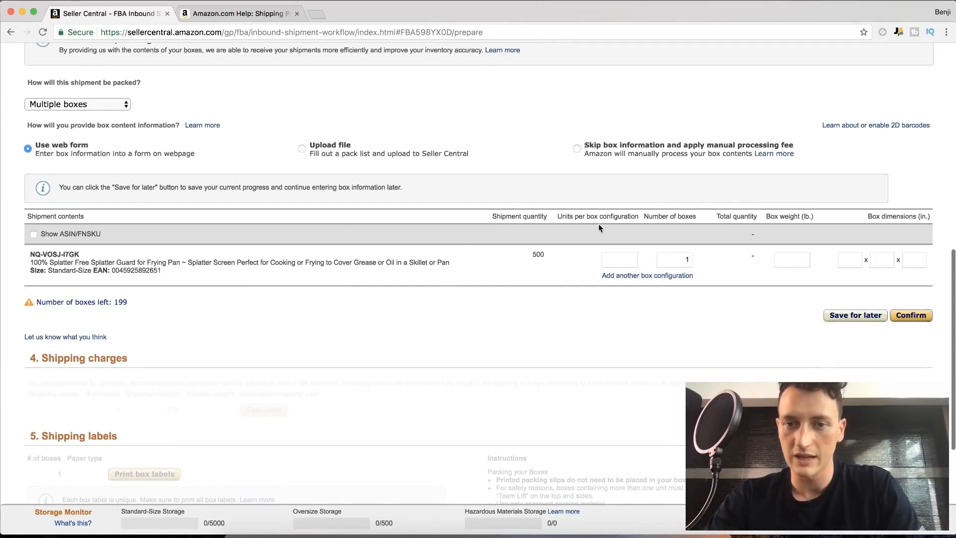
{"action": "left_click", "coordinate": [631, 261]}
{"action": "type", "text": "50"}
{"action": "key", "text": "Tab"}
{"action": "type", "text": "10"}
- Set the box weight to 25 lb and the dimensions to 15 x 15 x 12 in, and confirm the box information
{"action": "left_click", "coordinate": [792, 259]}
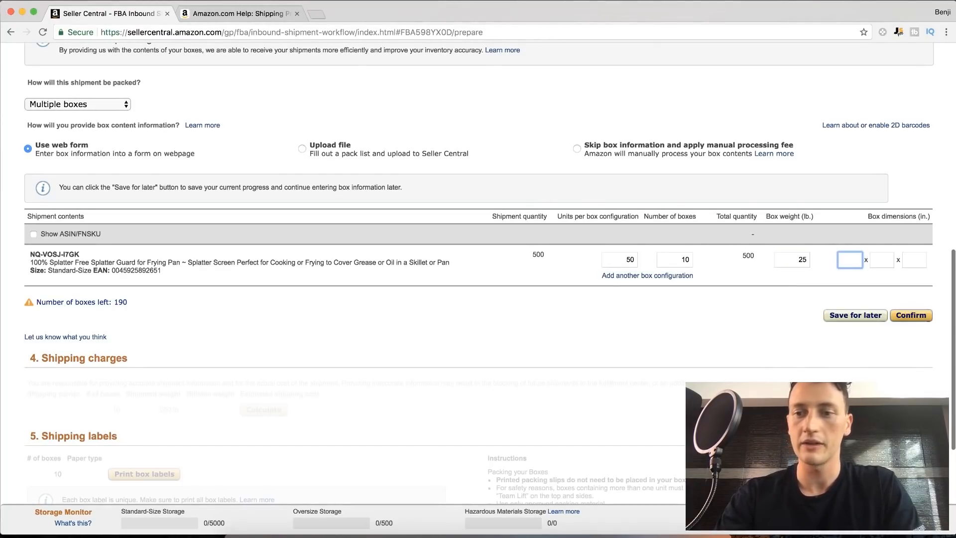
{"action": "type", "text": "5"}
{"action": "key", "text": "Tab"}
{"action": "type", "text": "15"}
{"action": "key", "text": "Tab"}
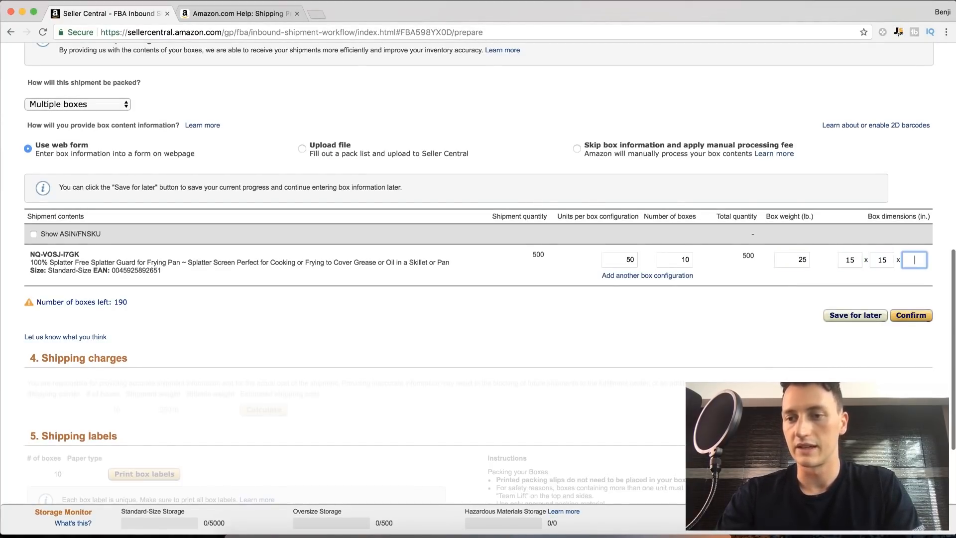
{"action": "left_click", "coordinate": [757, 346]}
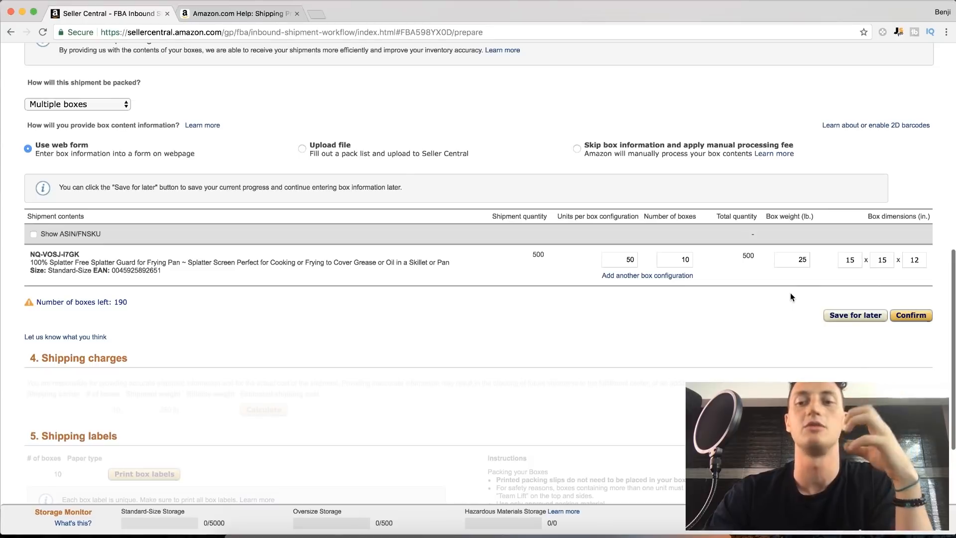
{"action": "left_click", "coordinate": [917, 318]}
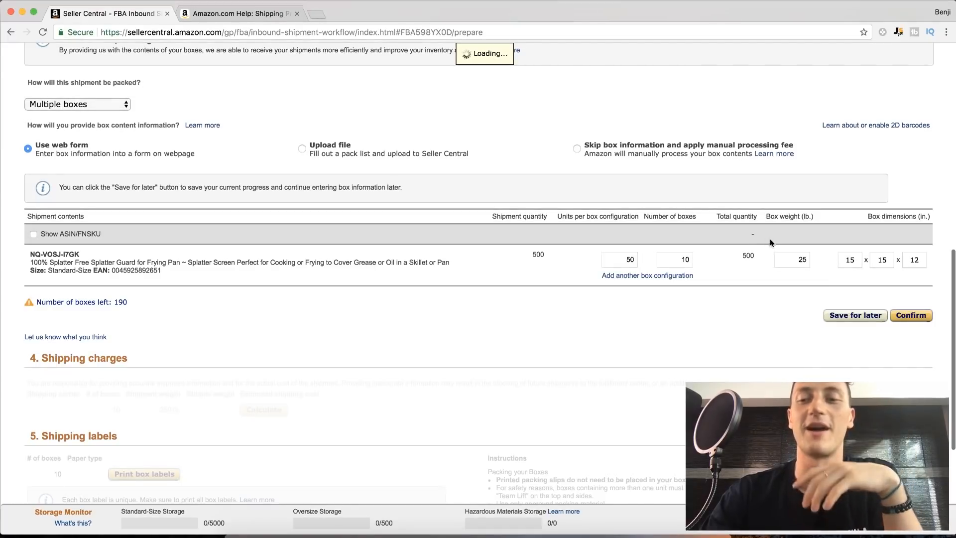
- Check the shipment weight and calculate the estimated shipping cost
{"action": "scroll", "coordinate": [847, 253], "scroll_direction": "down", "scroll_amount": 1}
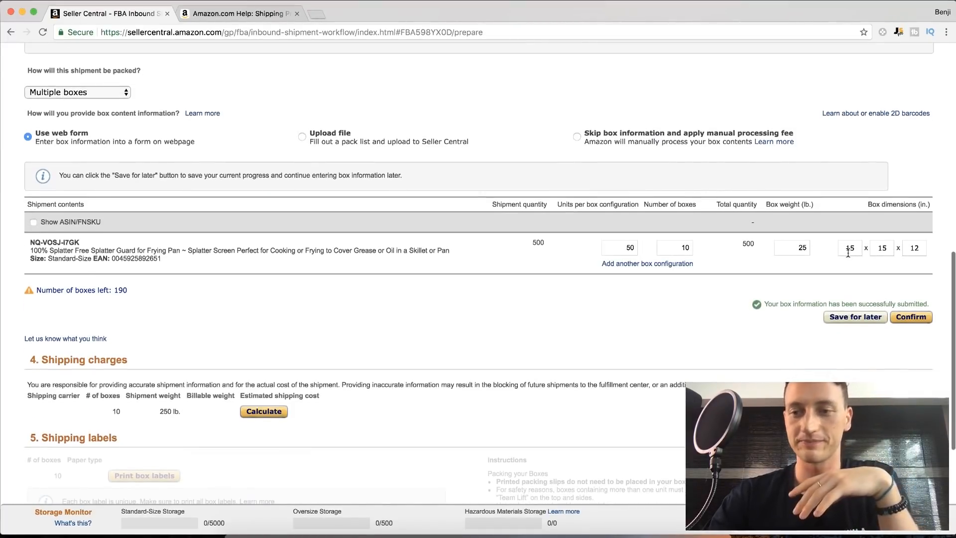
{"action": "scroll", "coordinate": [404, 246], "scroll_direction": "down", "scroll_amount": 5}
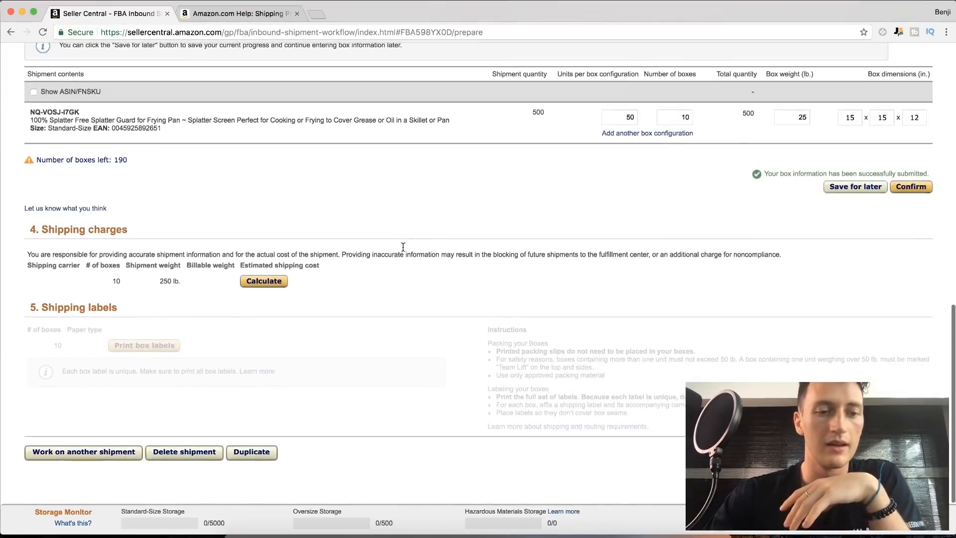
{"action": "left_click_drag", "start_coordinate": [157, 282], "coordinate": [169, 283]}
{"action": "left_click", "coordinate": [170, 283]}
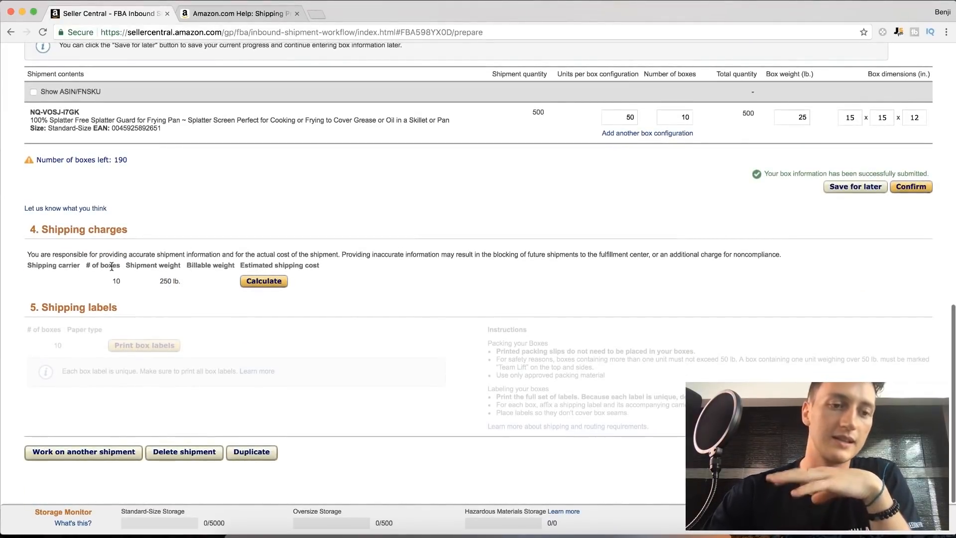
{"action": "left_click", "coordinate": [243, 287]}
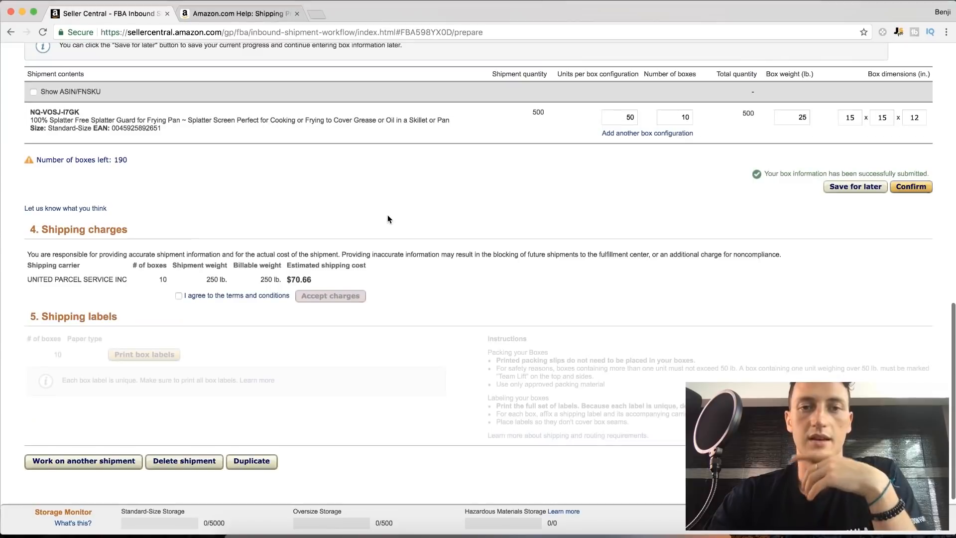
- Review the shipping charges, agree to the terms and conditions, and accept the charges
{"action": "scroll", "coordinate": [388, 215], "scroll_direction": "down", "scroll_amount": 1}
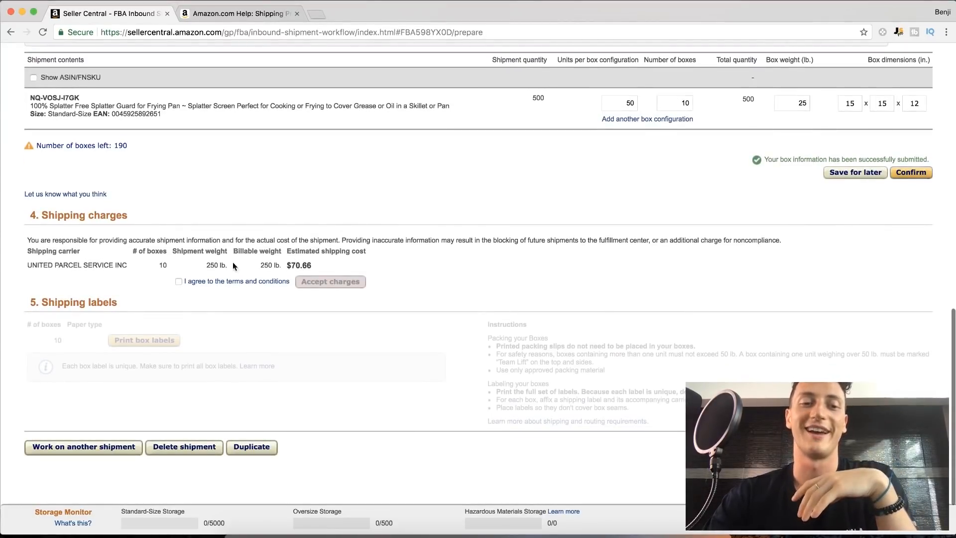
{"action": "scroll", "coordinate": [221, 262], "scroll_direction": "up", "scroll_amount": 1}
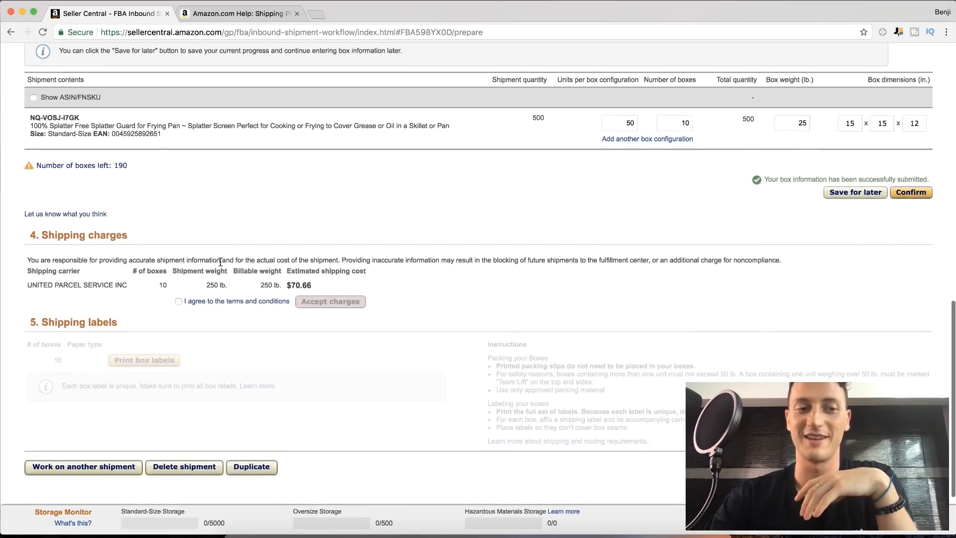
{"action": "scroll", "coordinate": [355, 232], "scroll_direction": "up", "scroll_amount": 10}
{"action": "scroll", "coordinate": [355, 232], "scroll_direction": "down", "scroll_amount": 8}
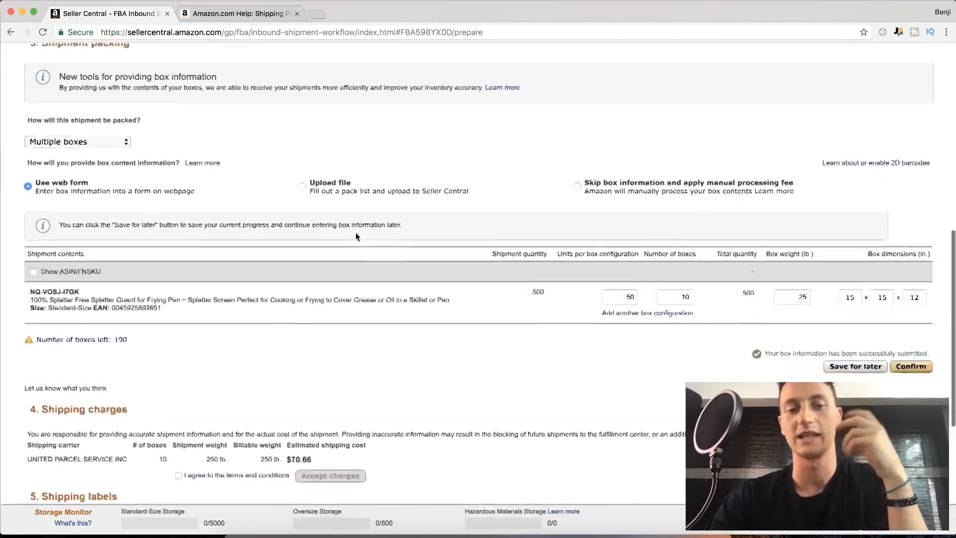
{"action": "scroll", "coordinate": [356, 232], "scroll_direction": "down", "scroll_amount": 3}
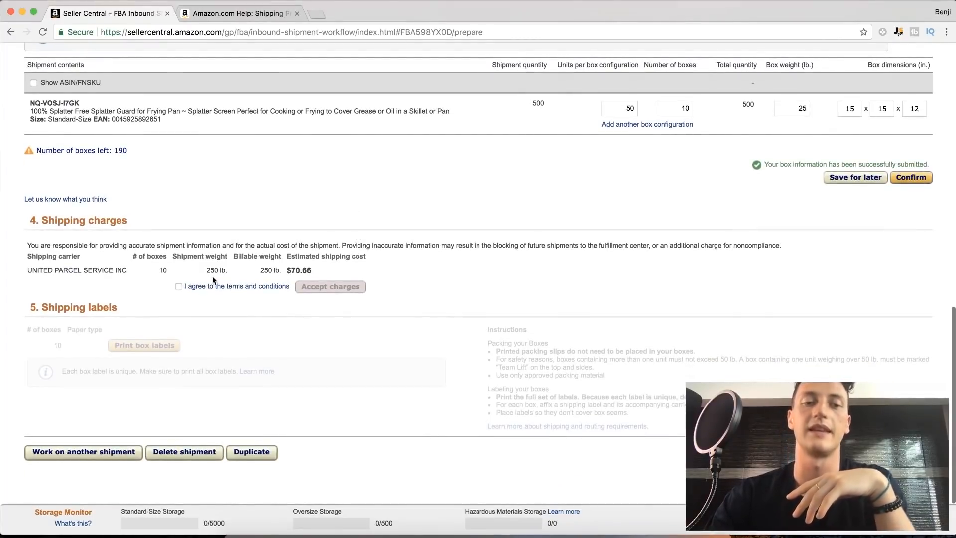
{"action": "left_click", "coordinate": [179, 287]}
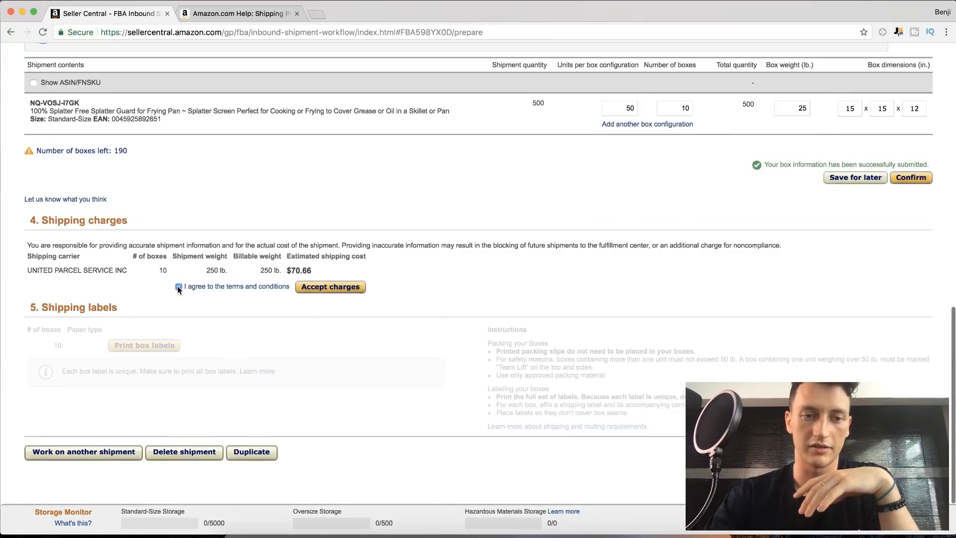
{"action": "left_click", "coordinate": [331, 287]}
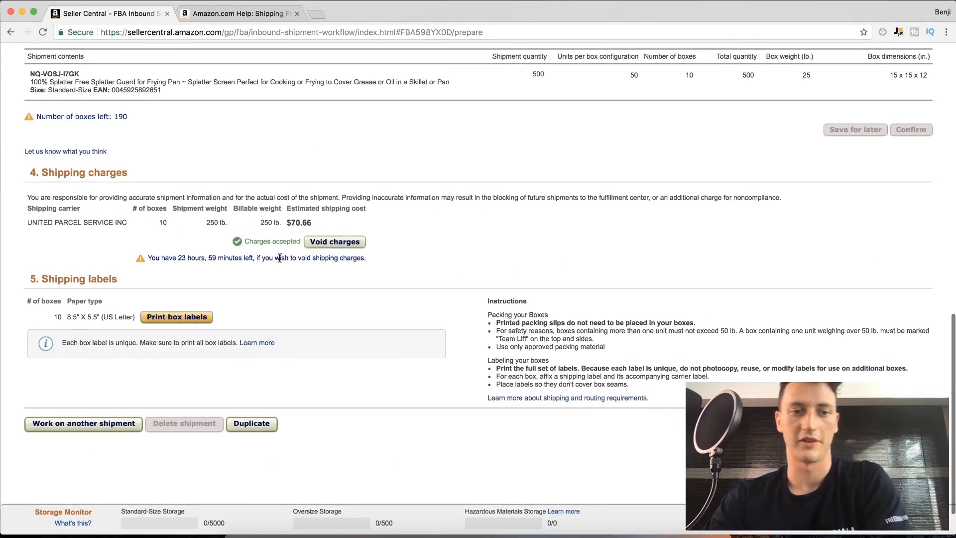
- Generate the shipment's box labels on 8.5 x 5.5 in US Letter paper and open the label PDF
{"action": "left_click", "coordinate": [166, 318]}
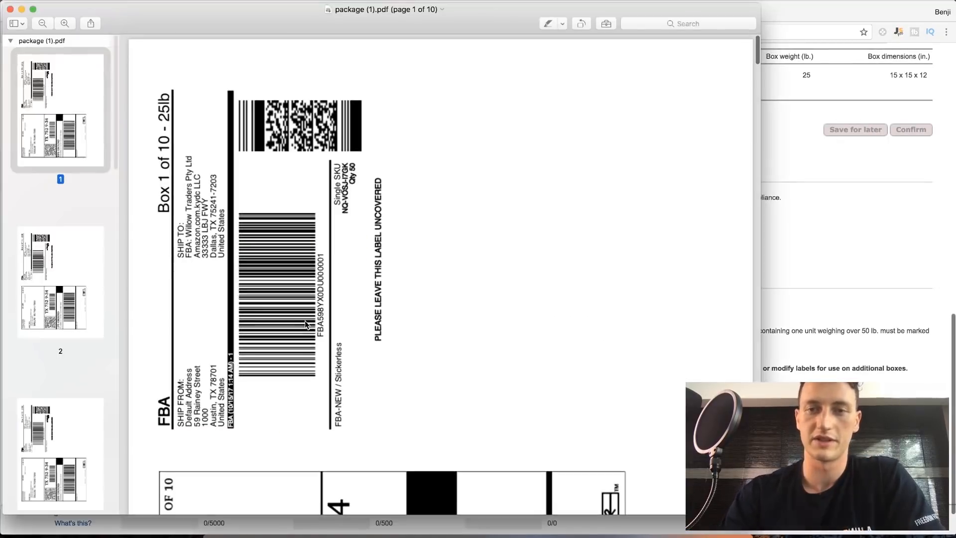
- Examine the FBA and UPS labels for box 1 in the label PDF
{"action": "scroll", "coordinate": [231, 203], "scroll_direction": "down", "scroll_amount": 15}
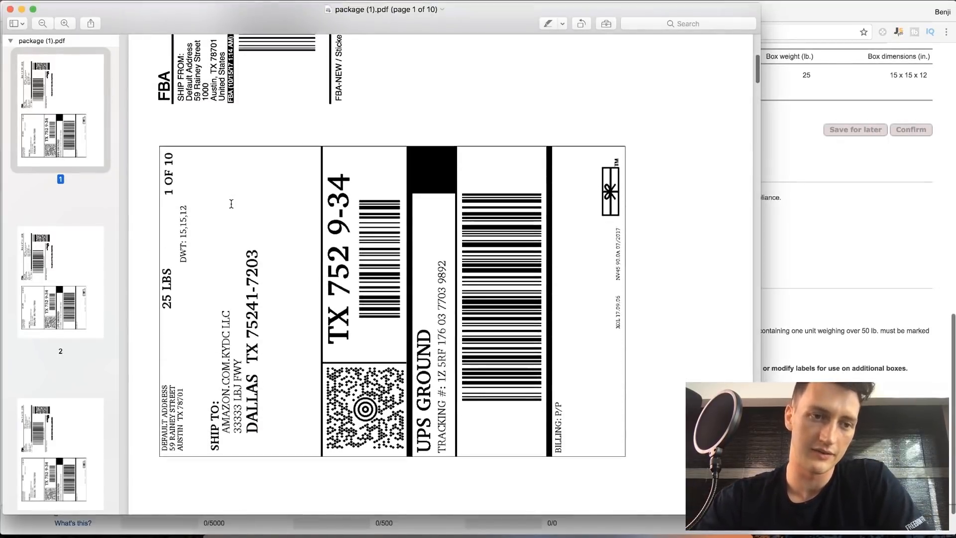
{"action": "left_click_drag", "start_coordinate": [157, 171], "coordinate": [164, 135]}
{"action": "left_click", "coordinate": [164, 135]}
{"action": "scroll", "coordinate": [164, 135], "scroll_direction": "up", "scroll_amount": 15}
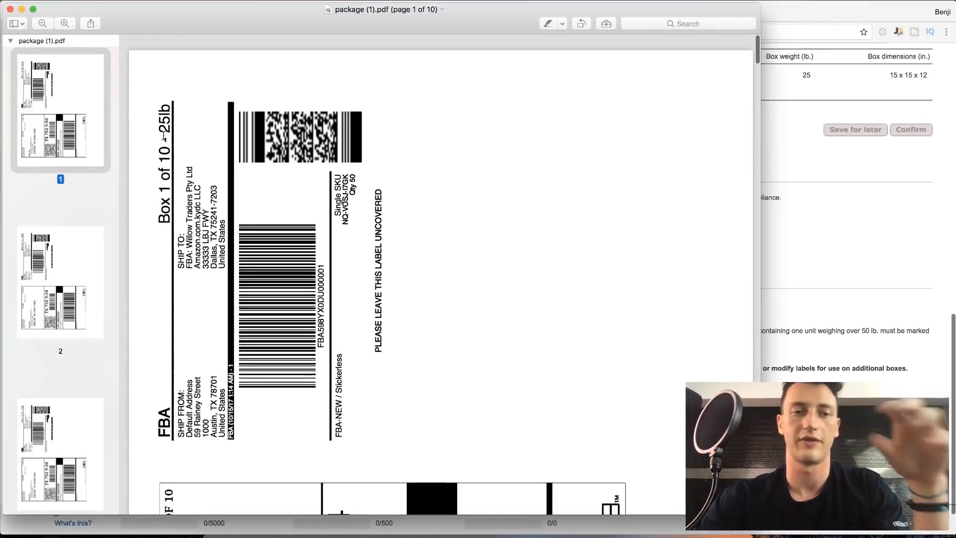
{"action": "scroll", "coordinate": [164, 135], "scroll_direction": "down", "scroll_amount": 5}
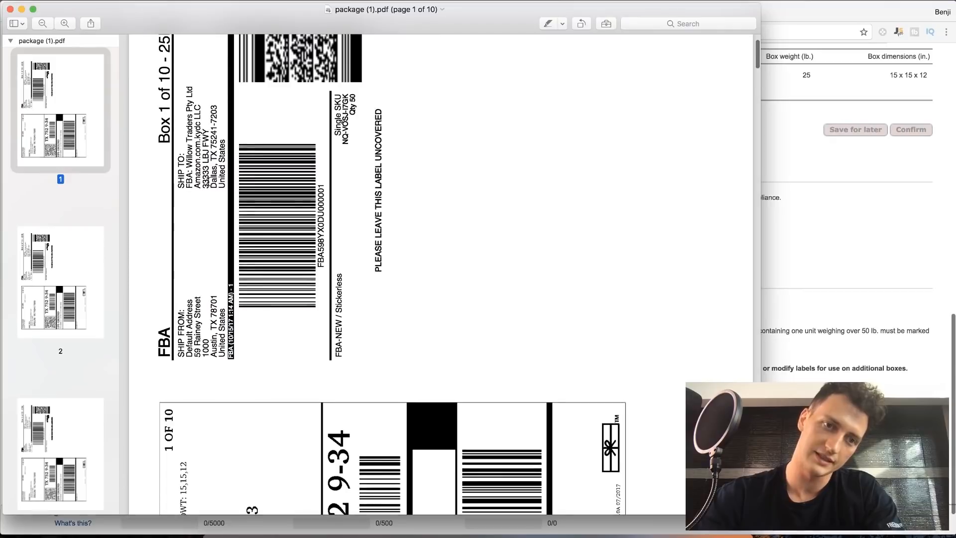
{"action": "left_click_drag", "start_coordinate": [193, 354], "coordinate": [309, 209]}
- Look through the labels for all 10 boxes, return to the first box's labels, and close the PDF
{"action": "scroll", "coordinate": [192, 362], "scroll_direction": "down", "scroll_amount": 10}
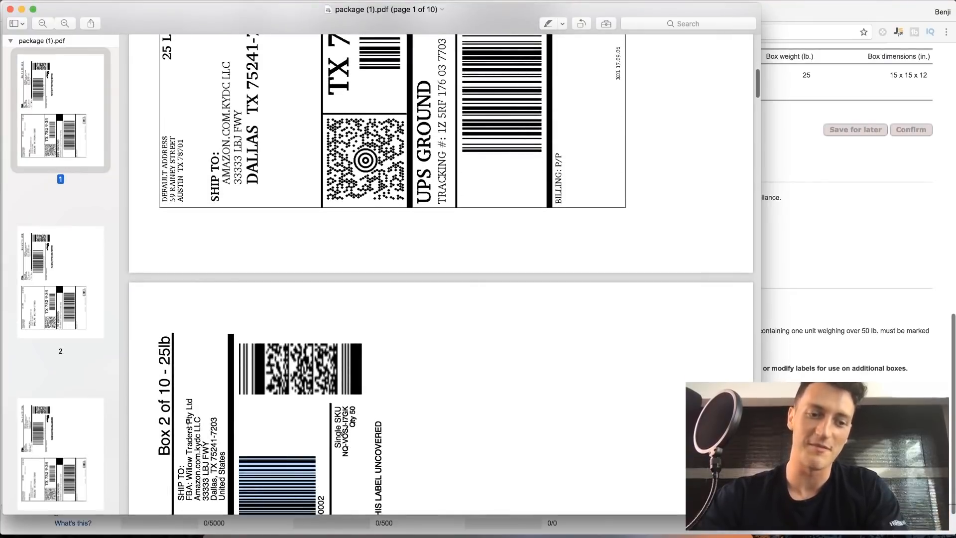
{"action": "scroll", "coordinate": [188, 422], "scroll_direction": "down", "scroll_amount": 3}
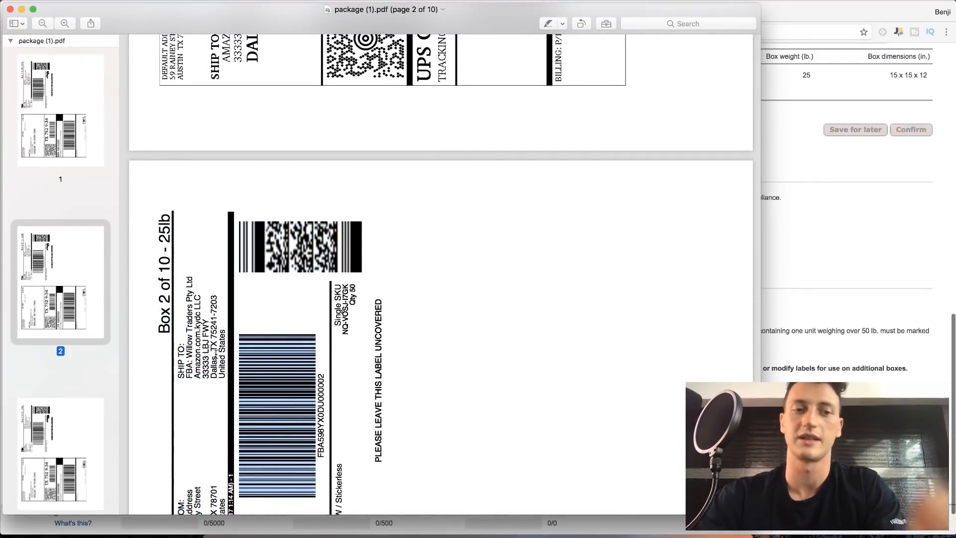
{"action": "scroll", "coordinate": [215, 355], "scroll_direction": "down", "scroll_amount": 2}
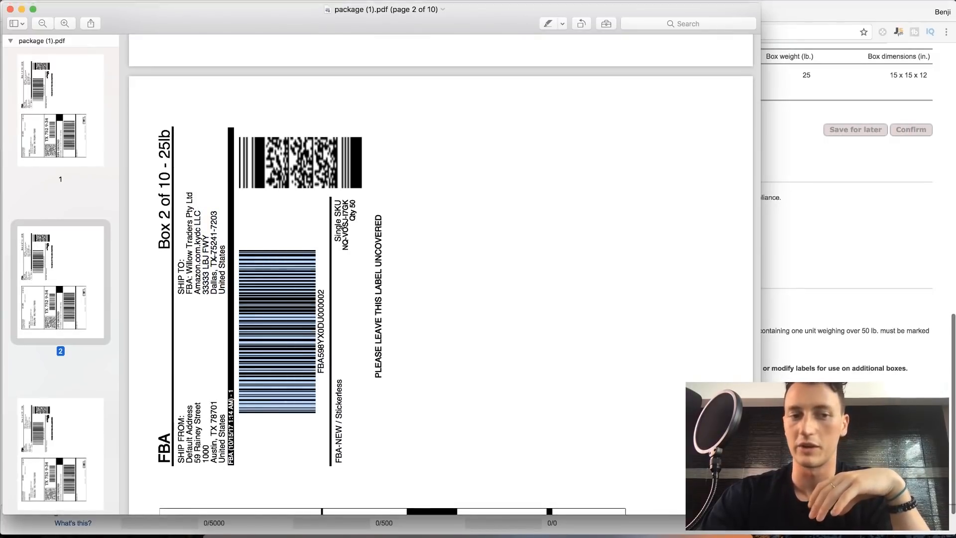
{"action": "scroll", "coordinate": [222, 253], "scroll_direction": "down", "scroll_amount": 10}
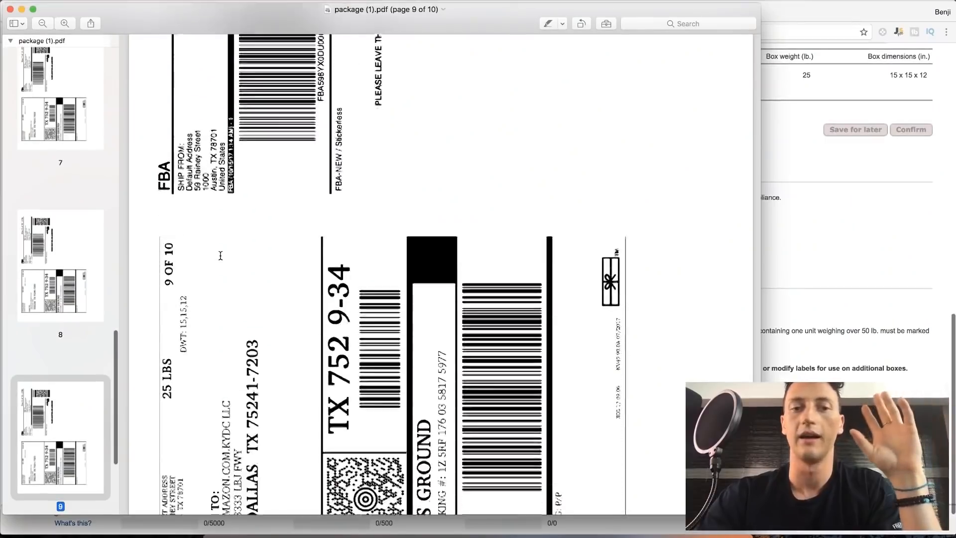
{"action": "scroll", "coordinate": [220, 256], "scroll_direction": "down", "scroll_amount": 10}
{"action": "scroll", "coordinate": [221, 255], "scroll_direction": "down", "scroll_amount": 15}
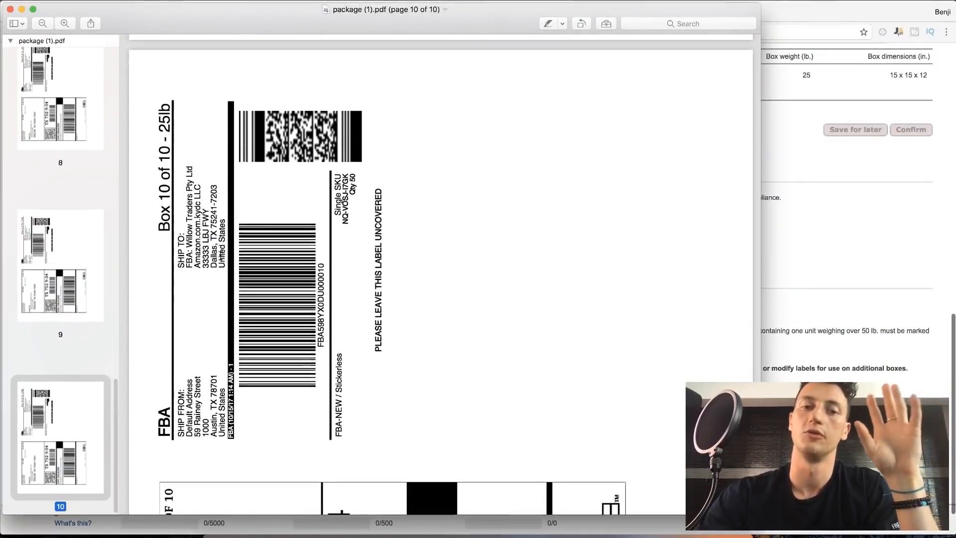
{"action": "scroll", "coordinate": [221, 255], "scroll_direction": "up", "scroll_amount": 10}
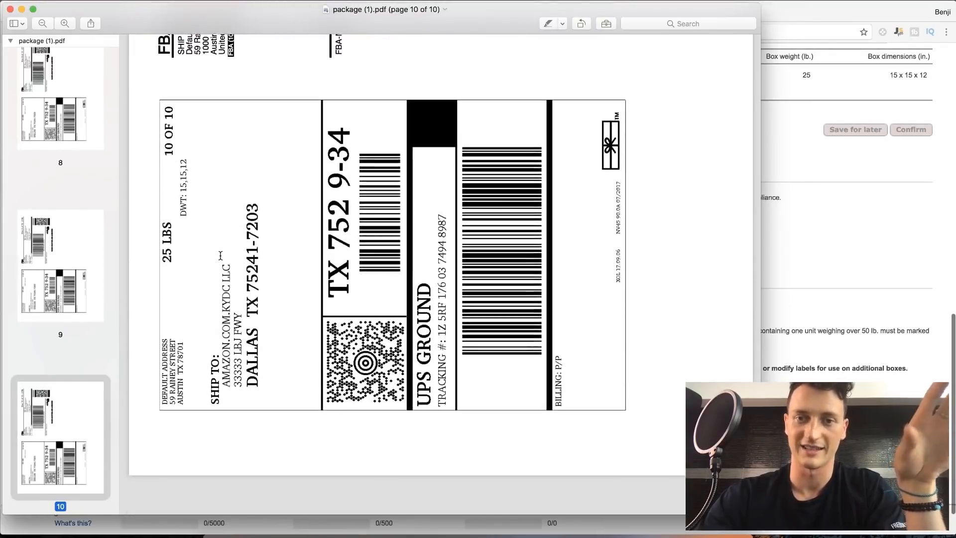
{"action": "scroll", "coordinate": [221, 256], "scroll_direction": "up", "scroll_amount": 20}
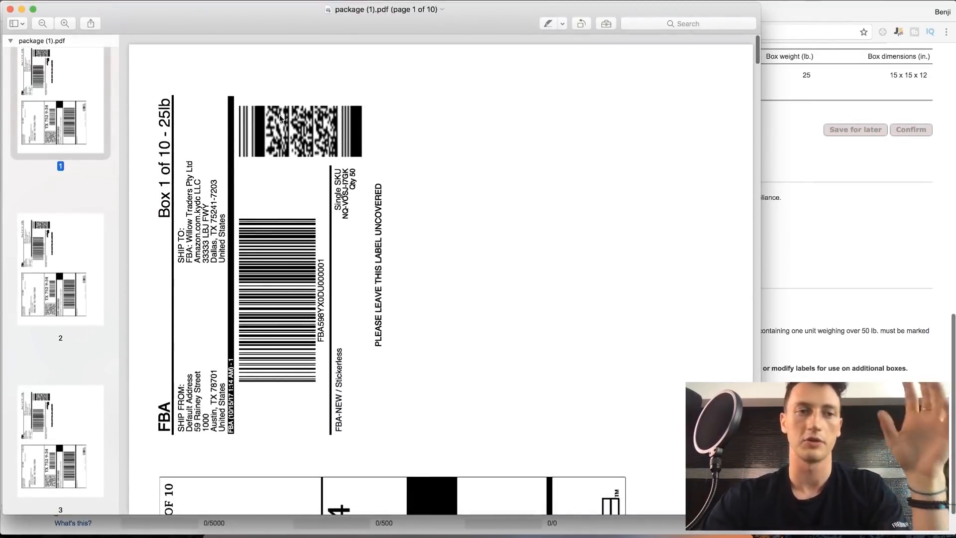
{"action": "scroll", "coordinate": [284, 184], "scroll_direction": "down", "scroll_amount": 3}
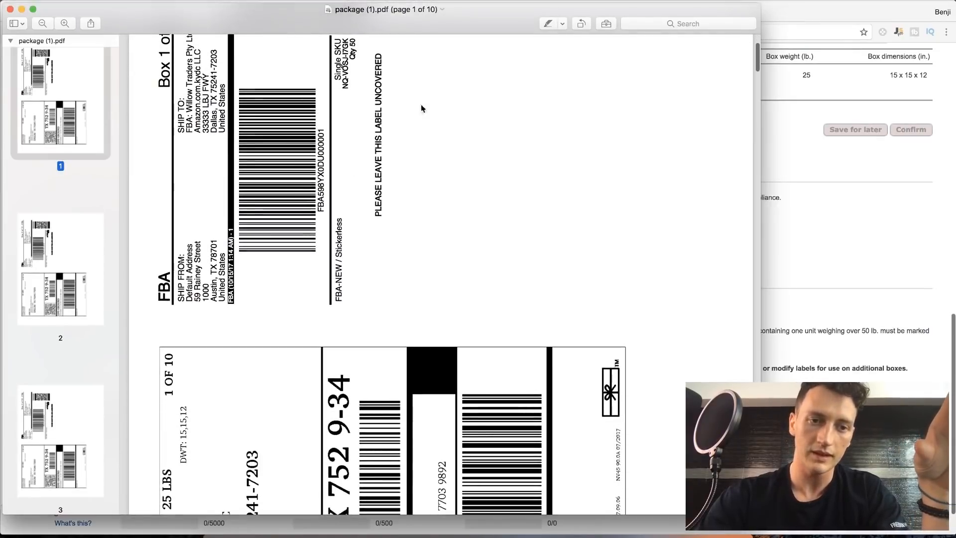
{"action": "scroll", "coordinate": [317, 266], "scroll_direction": "down", "scroll_amount": 6}
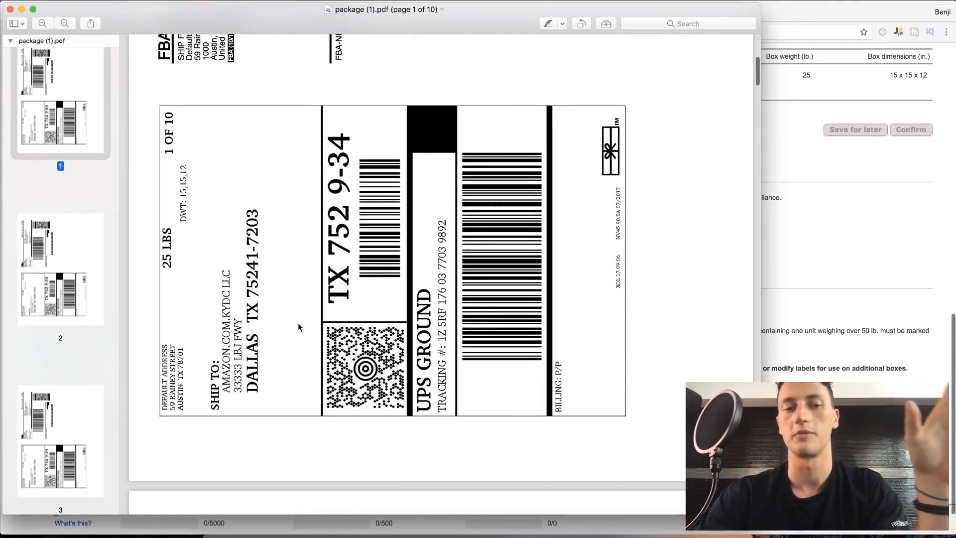
{"action": "key", "text": "super+w"}
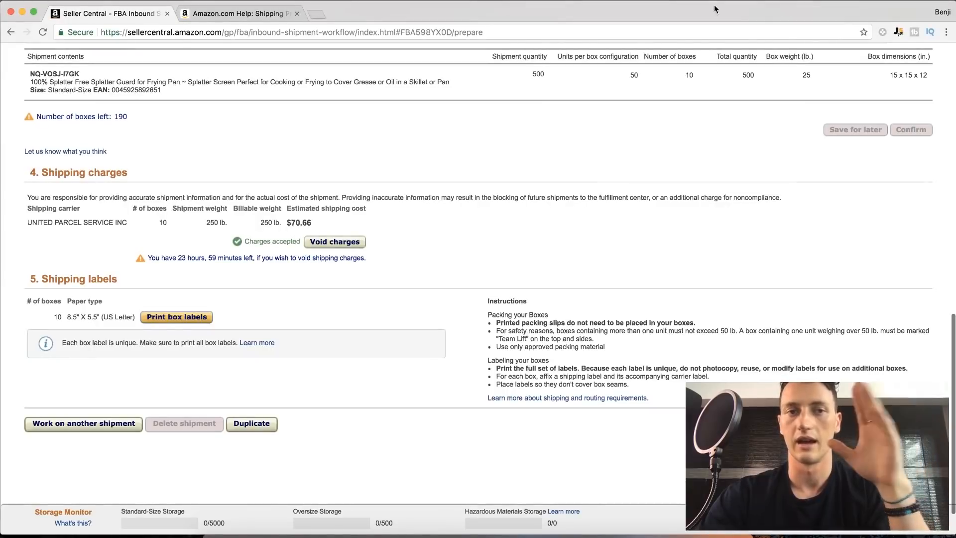
- Switch to the Amazon help page Shipping Products to FBA and read its sections on packing, carriers, labels and direct supplier shipments
{"action": "left_click", "coordinate": [248, 16]}
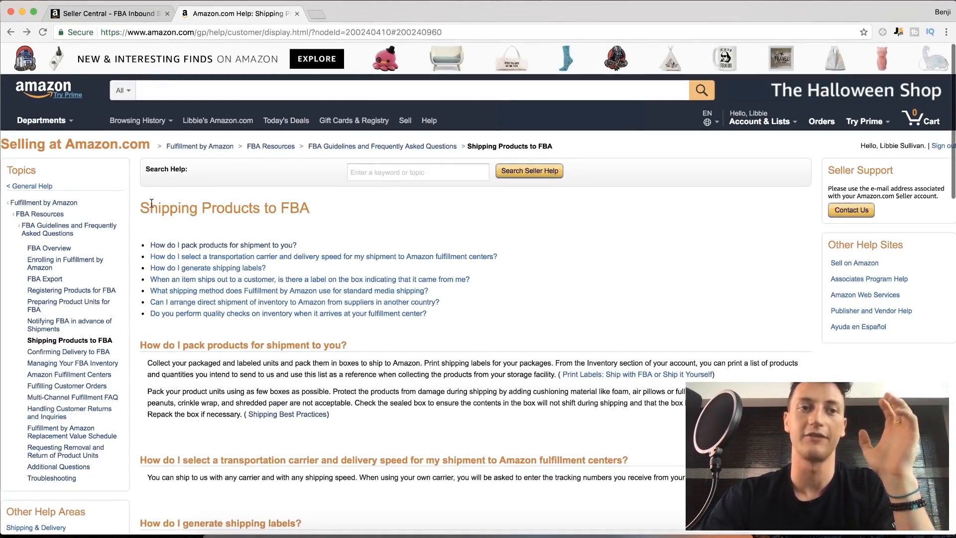
{"action": "left_click_drag", "start_coordinate": [144, 209], "coordinate": [300, 209]}
{"action": "left_click", "coordinate": [300, 210]}
{"action": "scroll", "coordinate": [297, 206], "scroll_direction": "down", "scroll_amount": 5}
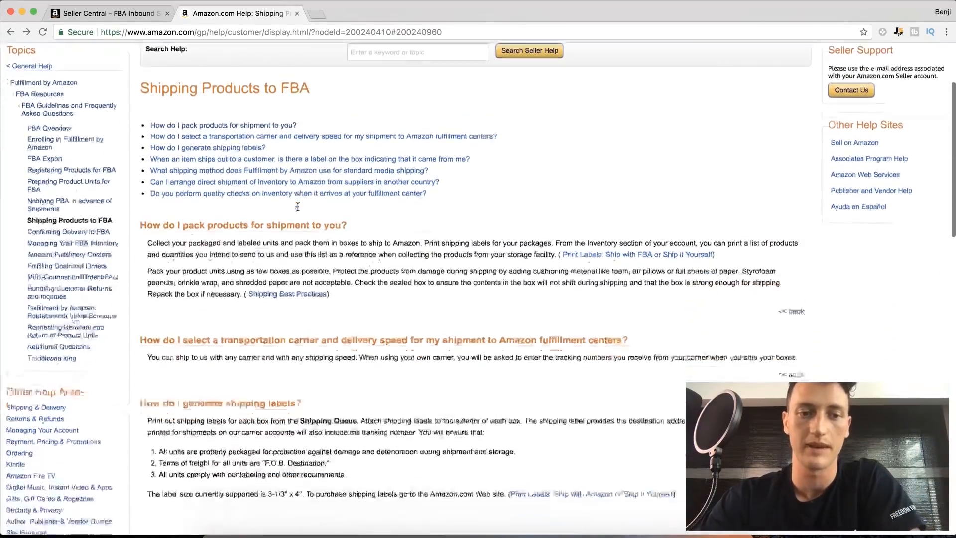
{"action": "scroll", "coordinate": [195, 152], "scroll_direction": "down", "scroll_amount": 7}
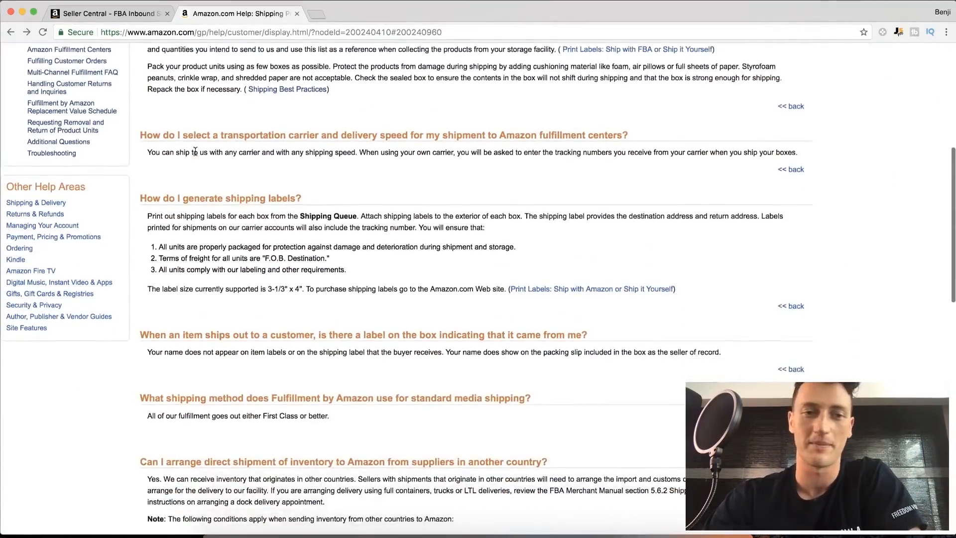
{"action": "scroll", "coordinate": [349, 140], "scroll_direction": "down", "scroll_amount": 5}
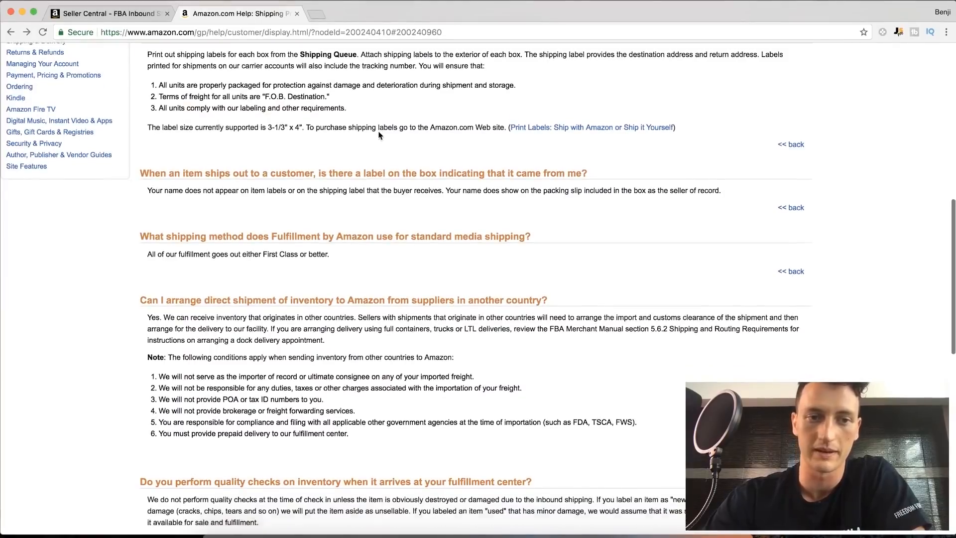
{"action": "scroll", "coordinate": [378, 135], "scroll_direction": "up", "scroll_amount": 4}
{"action": "scroll", "coordinate": [378, 135], "scroll_direction": "up", "scroll_amount": 12}
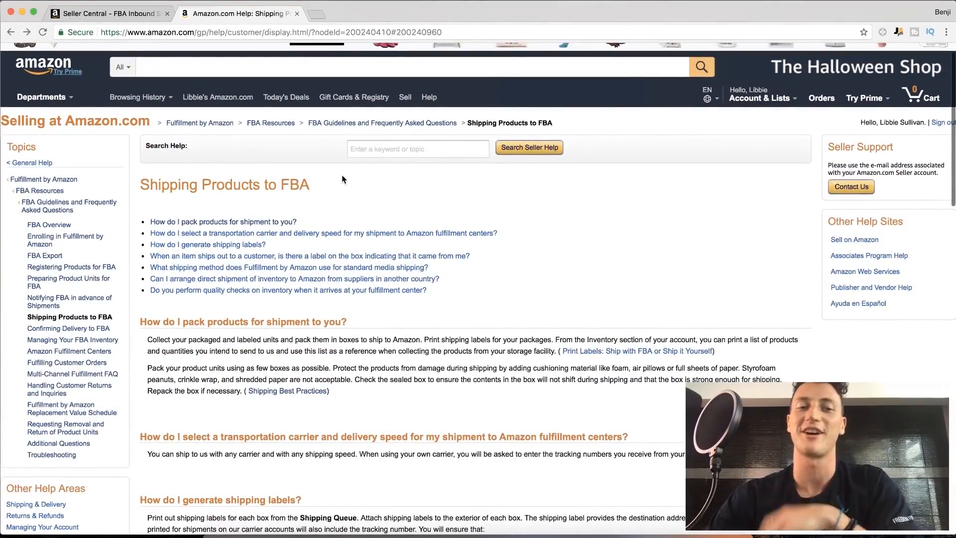
- Open Shipping Best Practices from the section on packing products and review the Shipping and Routing Requirements
{"action": "left_click", "coordinate": [208, 220]}
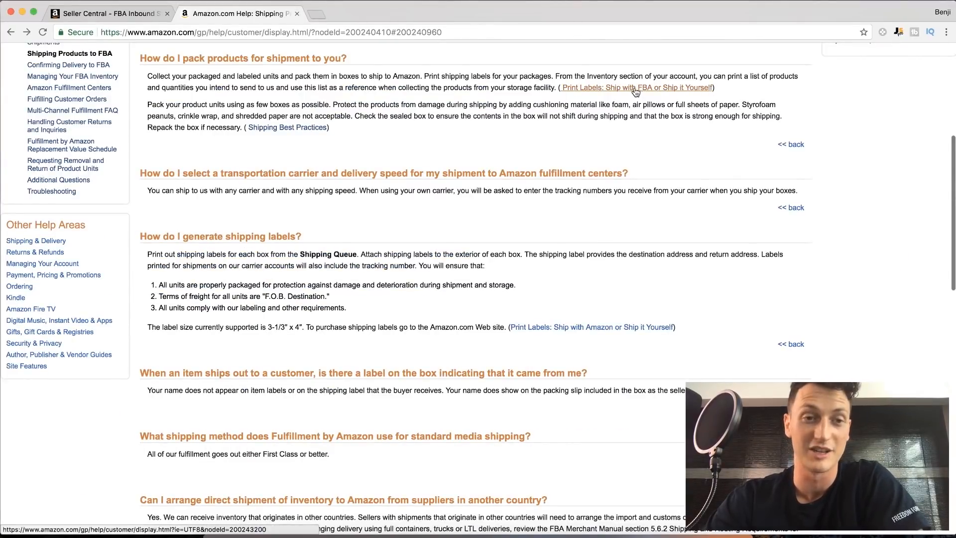
{"action": "left_click", "coordinate": [273, 129]}
{"action": "scroll", "coordinate": [348, 121], "scroll_direction": "down", "scroll_amount": 15}
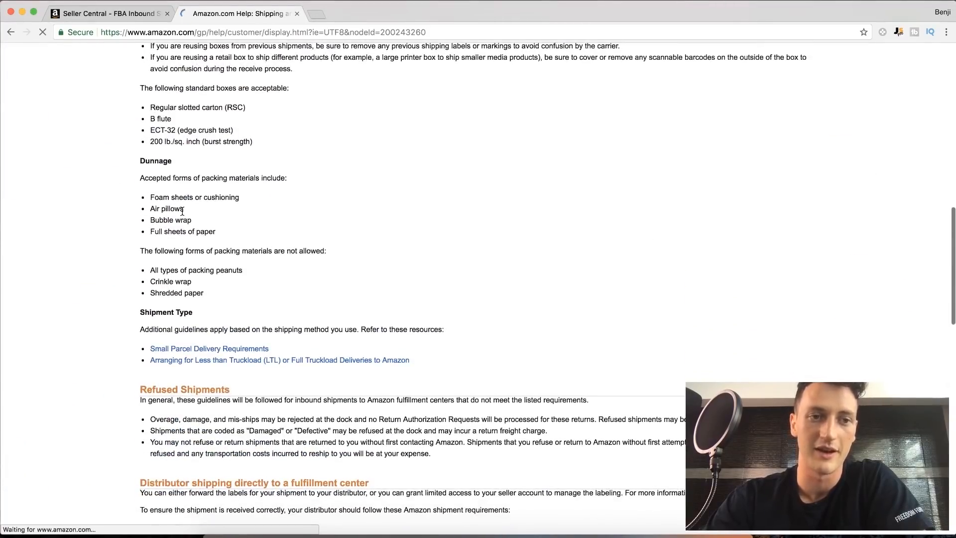
{"action": "scroll", "coordinate": [249, 169], "scroll_direction": "down", "scroll_amount": 8}
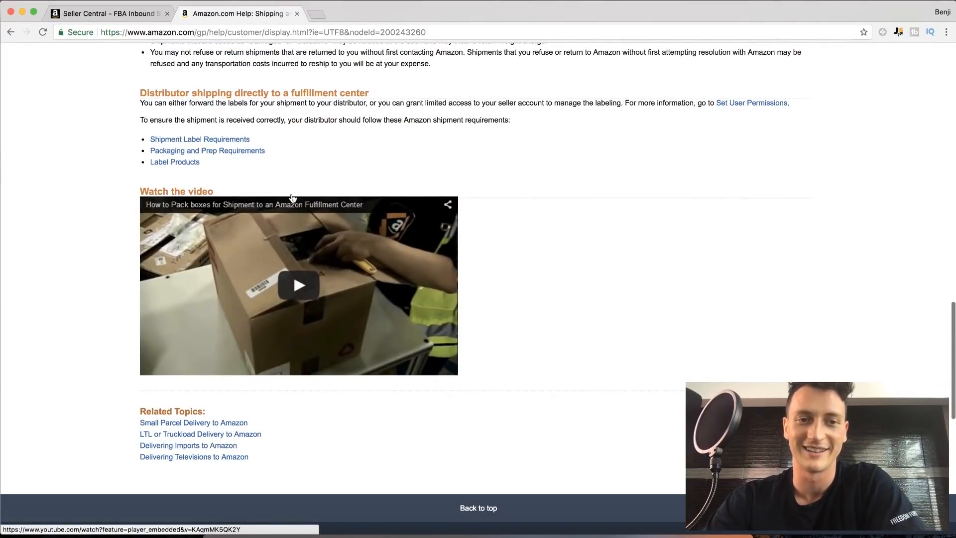
{"action": "scroll", "coordinate": [245, 176], "scroll_direction": "up", "scroll_amount": 20}
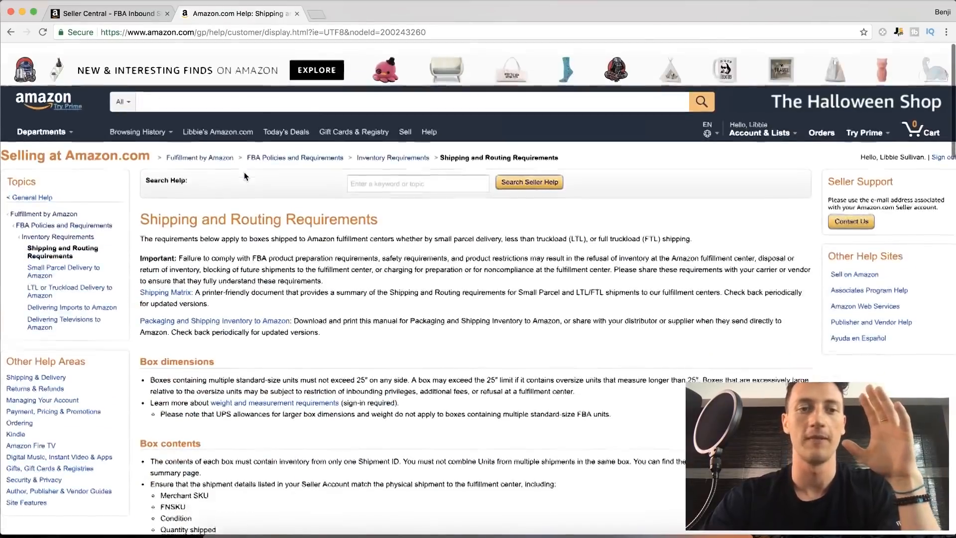
{"action": "scroll", "coordinate": [244, 176], "scroll_direction": "down", "scroll_amount": 1}
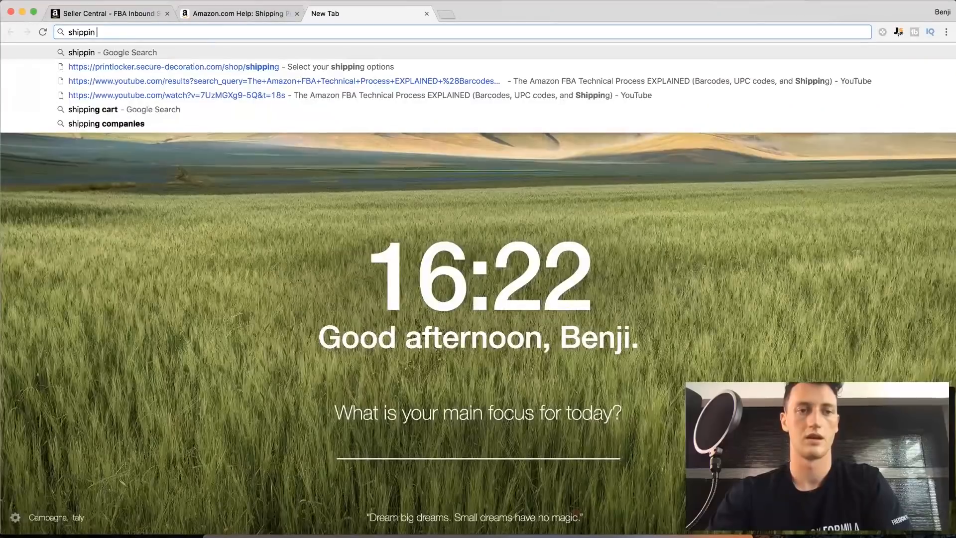
- Search Google for "shipping products to FBA", open the Amazon help result, and close that page
{"action": "type", "text": "g"}
{"action": "left_click", "coordinate": [239, 110]}
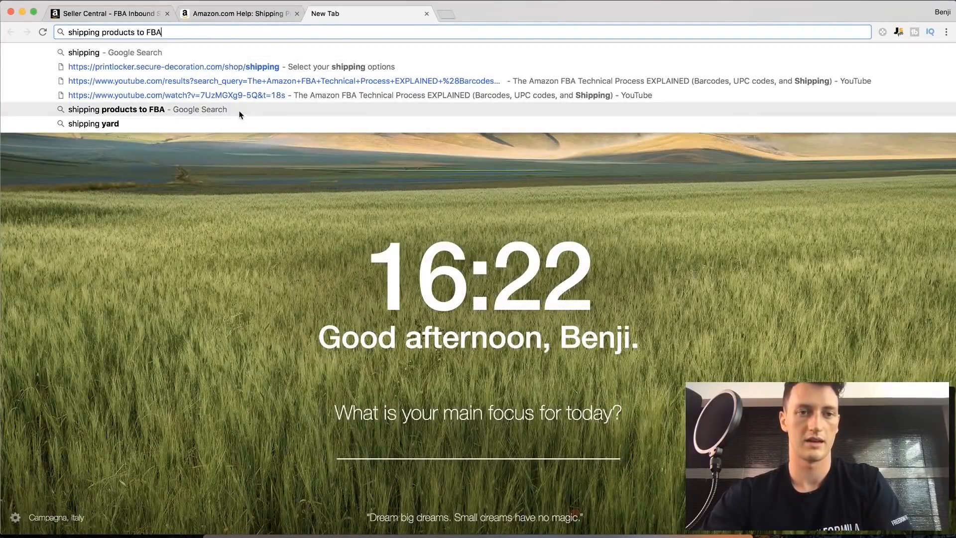
{"action": "left_click", "coordinate": [240, 110]}
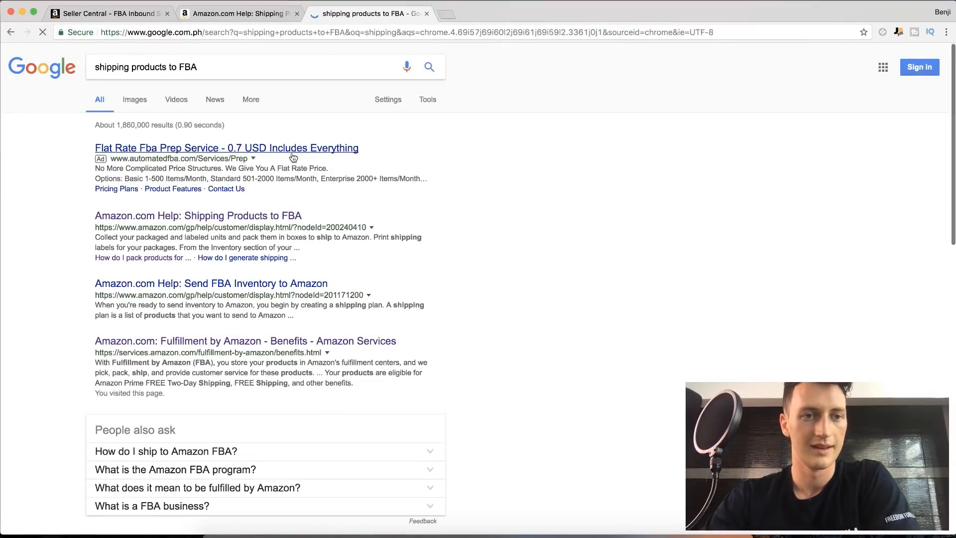
{"action": "left_click", "coordinate": [252, 216]}
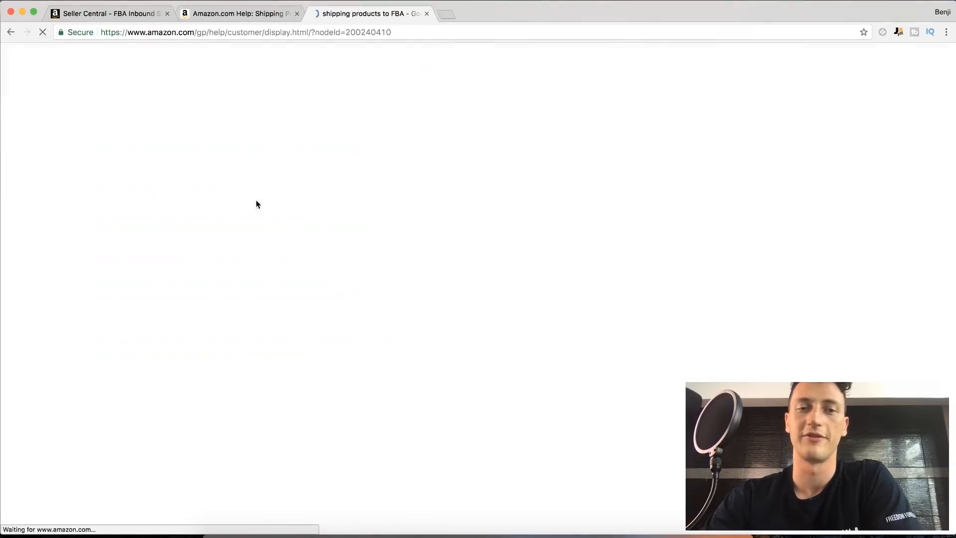
{"action": "left_click", "coordinate": [428, 14]}
- Complete the shipment in Seller Central, review its box tracking list, and choose to work on another shipment
{"action": "left_click", "coordinate": [110, 13]}
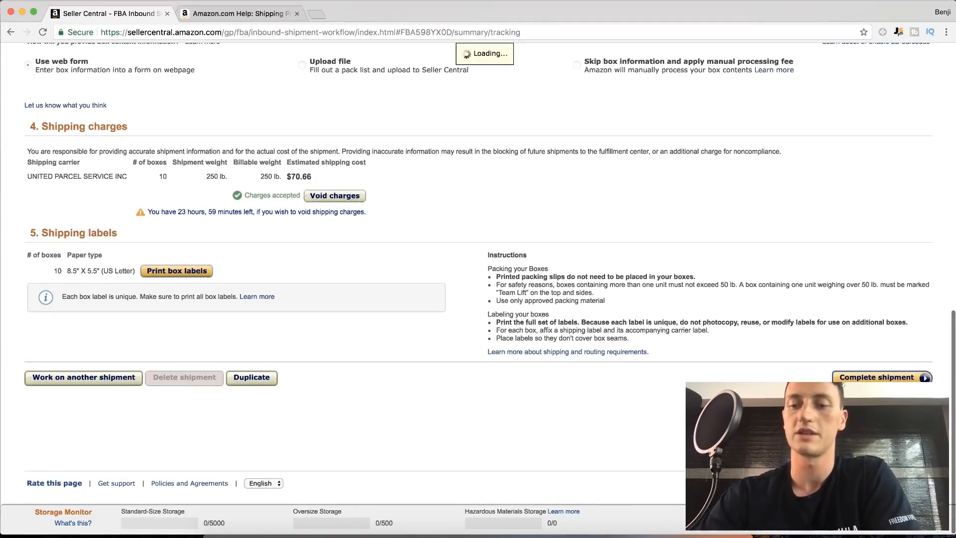
{"action": "scroll", "coordinate": [342, 258], "scroll_direction": "up", "scroll_amount": 4}
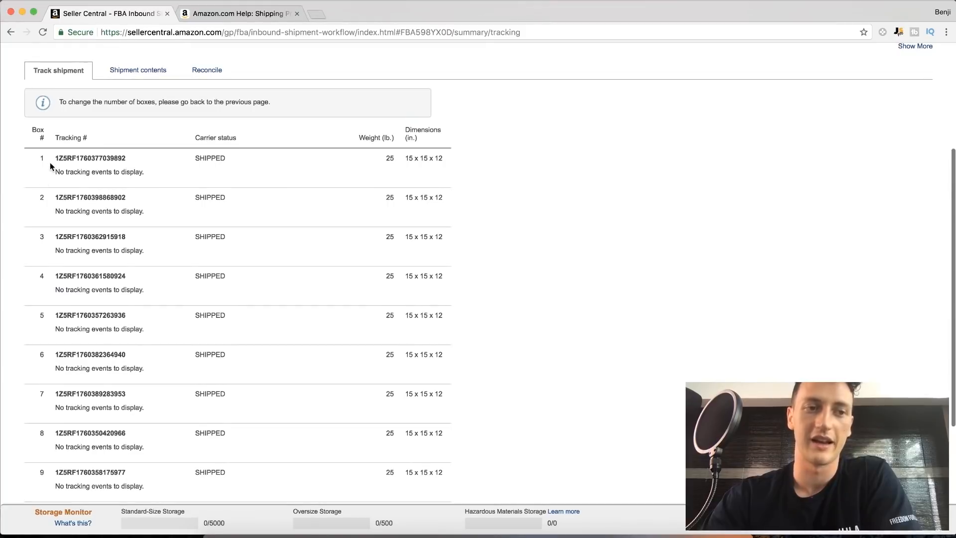
{"action": "scroll", "coordinate": [109, 166], "scroll_direction": "down", "scroll_amount": 5}
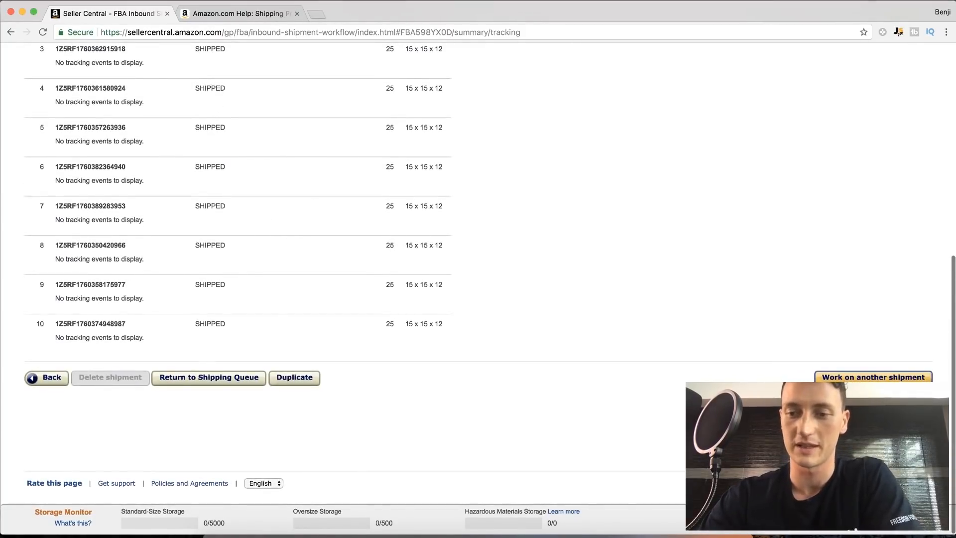
{"action": "scroll", "coordinate": [542, 349], "scroll_direction": "up", "scroll_amount": 2}
{"action": "scroll", "coordinate": [543, 349], "scroll_direction": "down", "scroll_amount": 2}
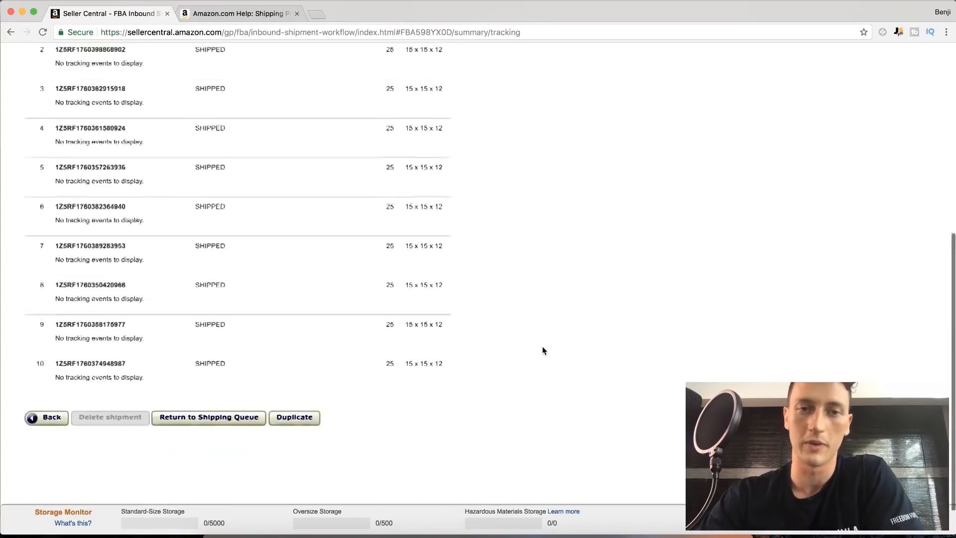
{"action": "left_click", "coordinate": [874, 376]}
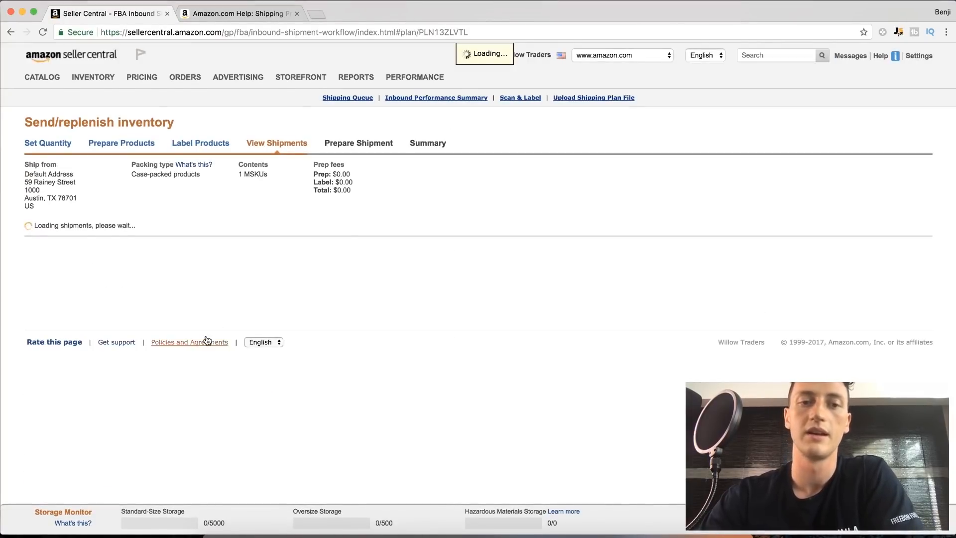